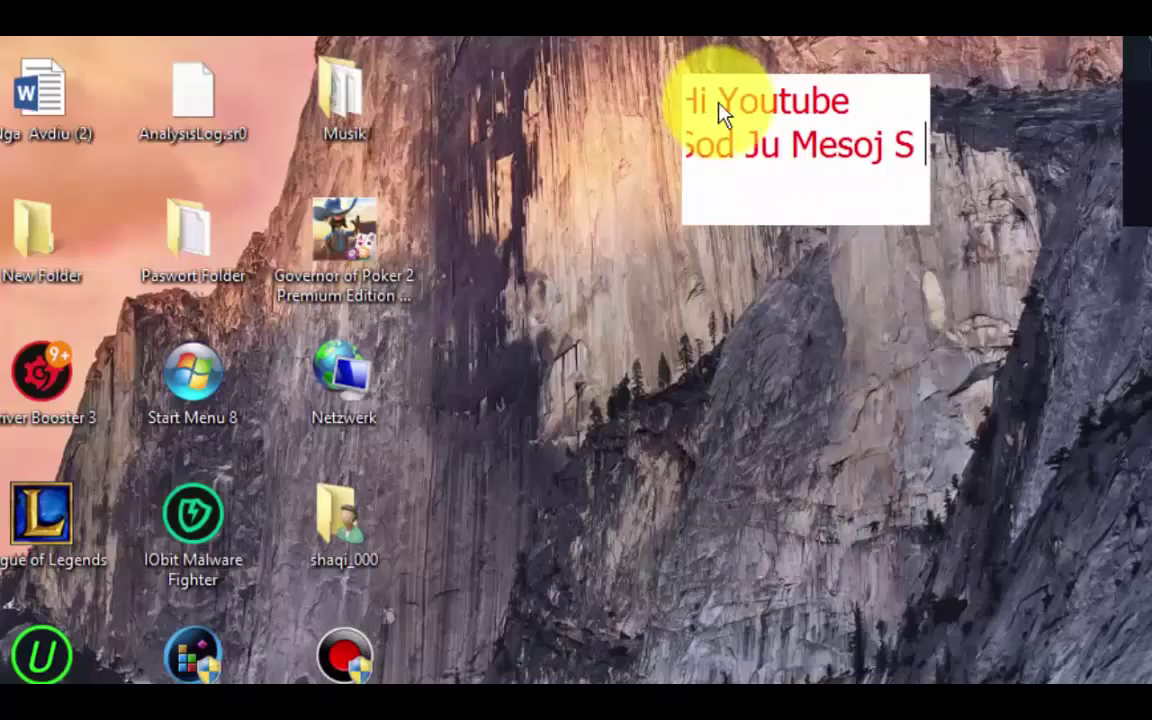
Complete the second line of the red text annotation so it reads "Sod Ju Mesoj Si Te Bëjm Folderat Me Paswort"
{"action": "key", "text": "BackSpace"}
{"action": "key", "text": "BackSpace"}
{"action": "key", "text": "BackSpace"}
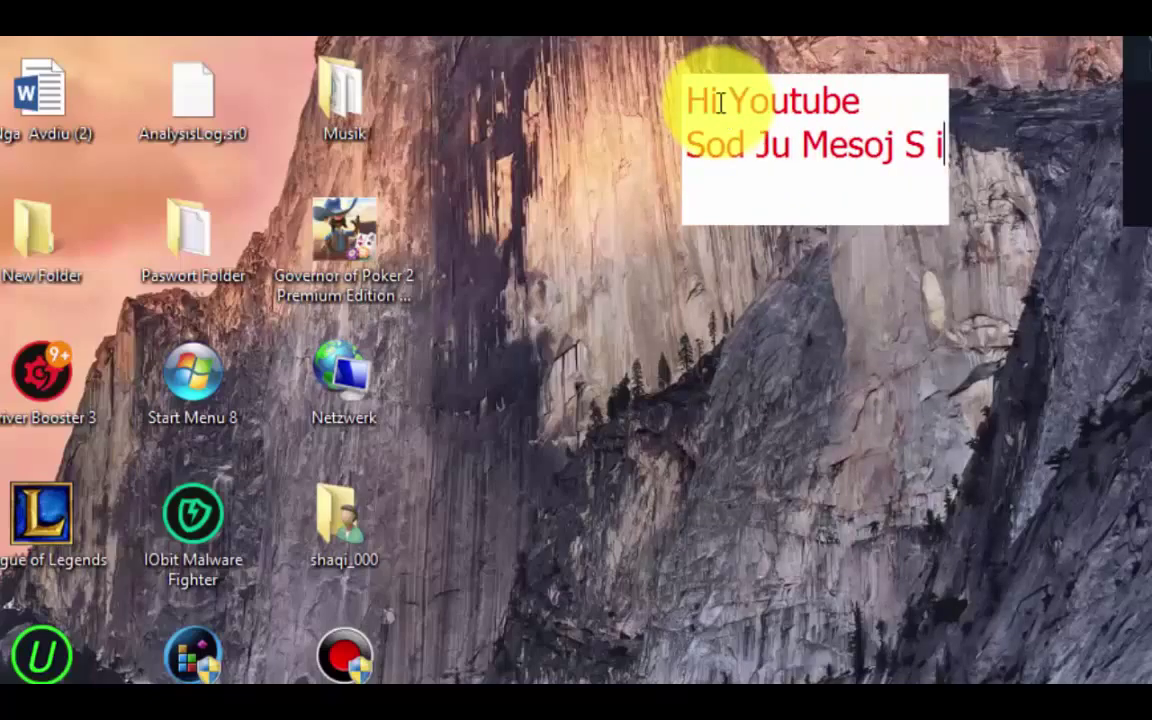
{"action": "type", "text": "i Te B"}
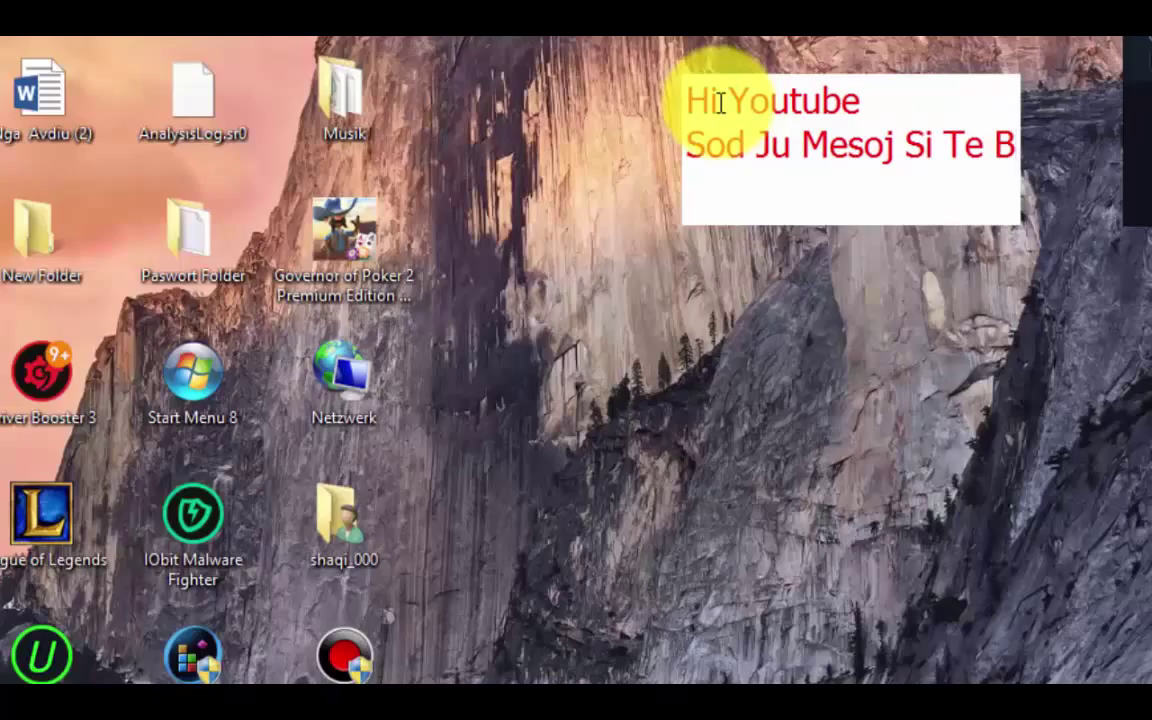
{"action": "type", "text": "ëjm "}
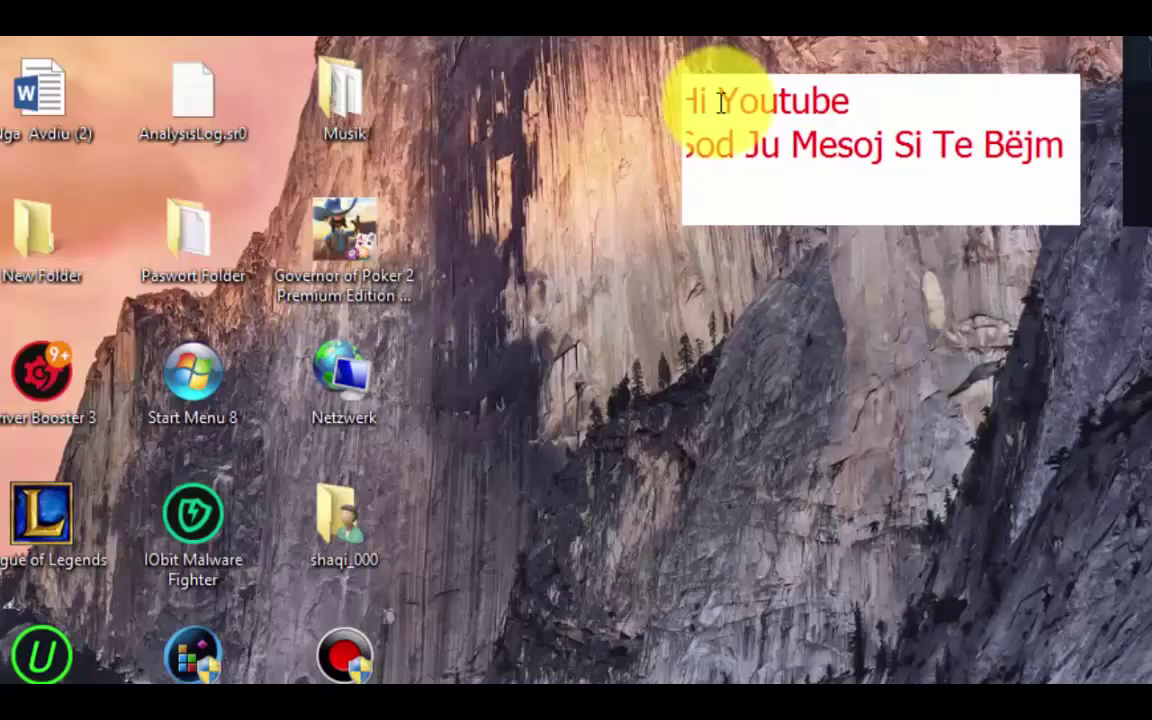
{"action": "type", "text": "Fold"}
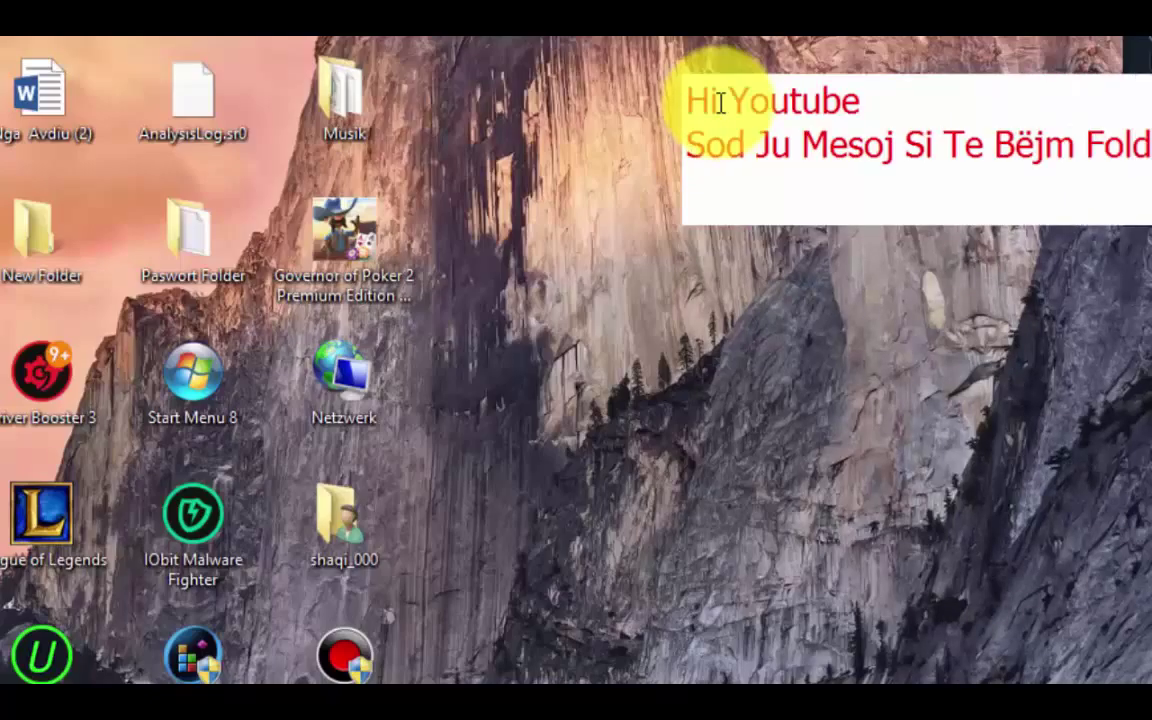
{"action": "type", "text": "erat Me Pasw"}
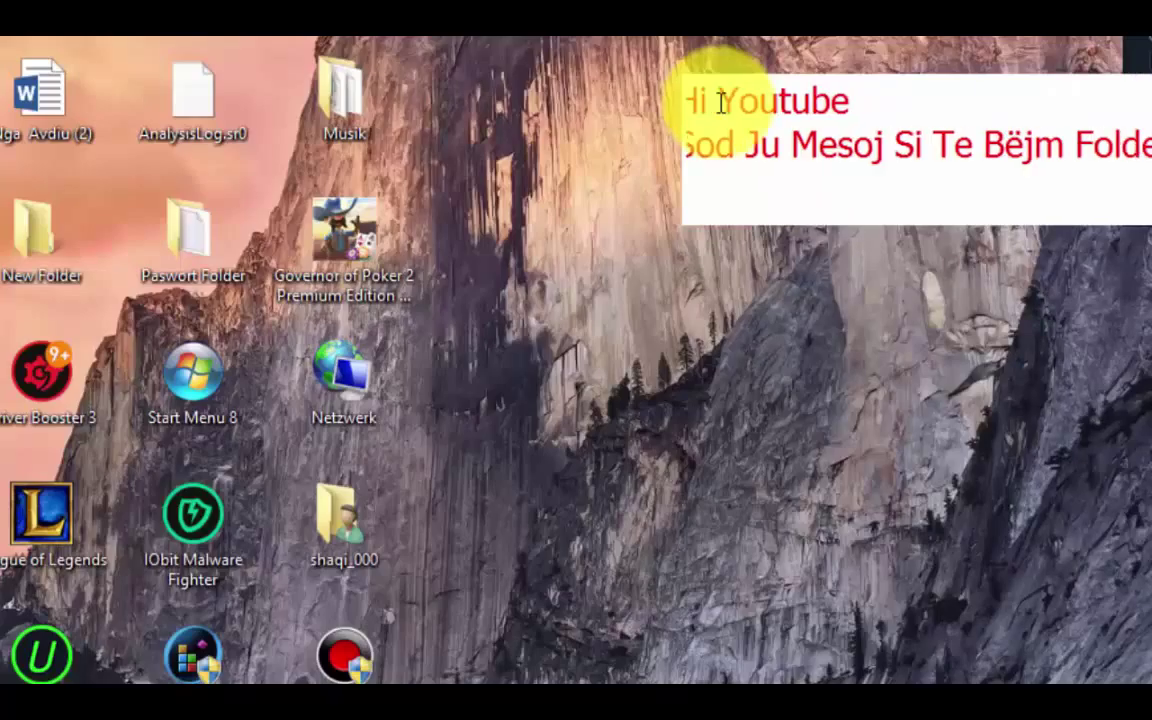
{"action": "type", "text": "ort"}
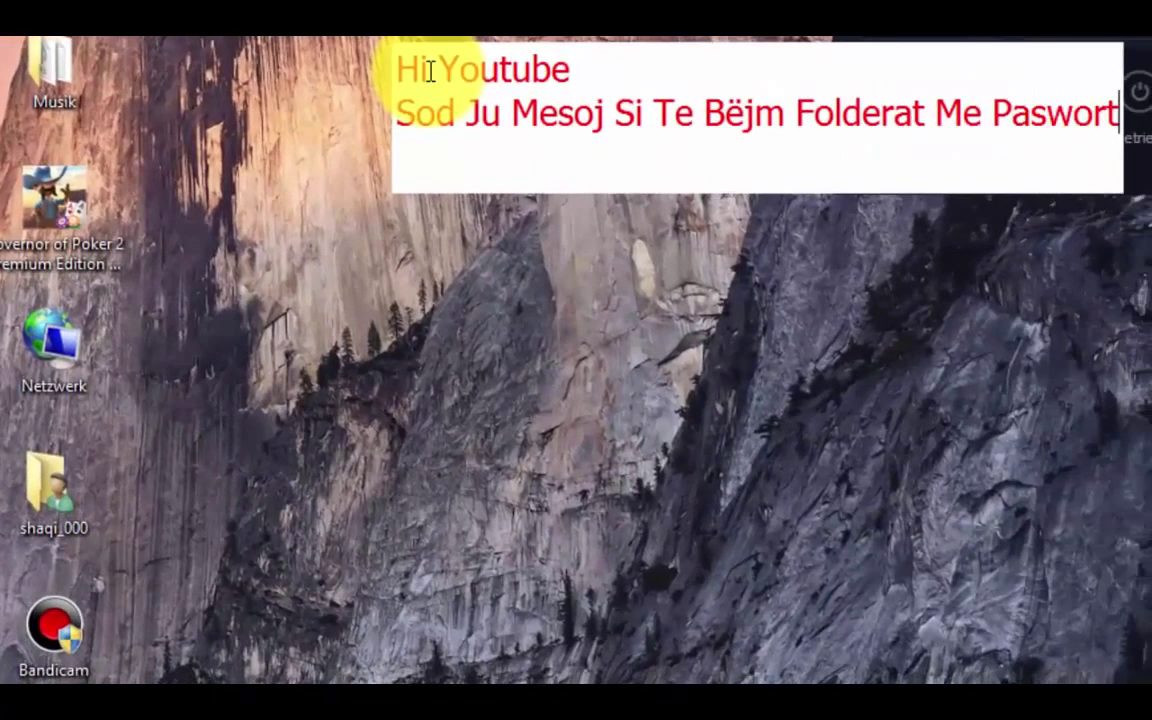
Add a third line to the annotation reading "Se Pari E kirjom Nje Folder"
{"action": "key", "text": "Return"}
{"action": "type", "text": "Se"}
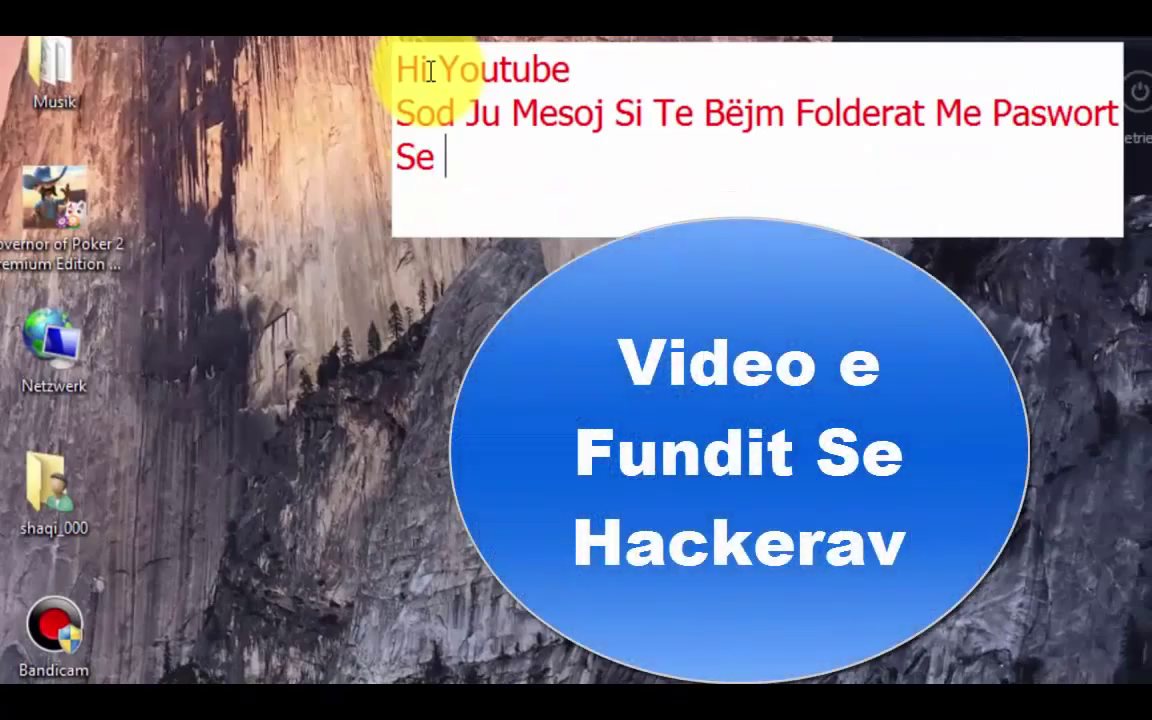
{"action": "type", "text": " Pari E ki"}
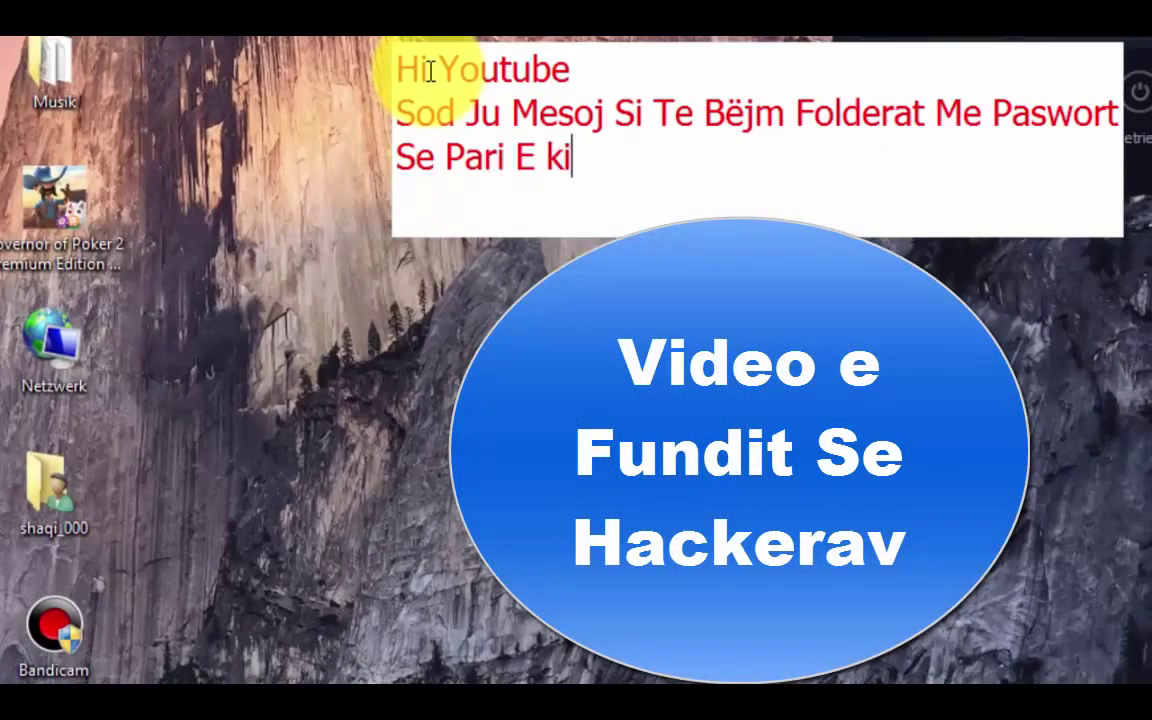
{"action": "type", "text": "rjom Nje "}
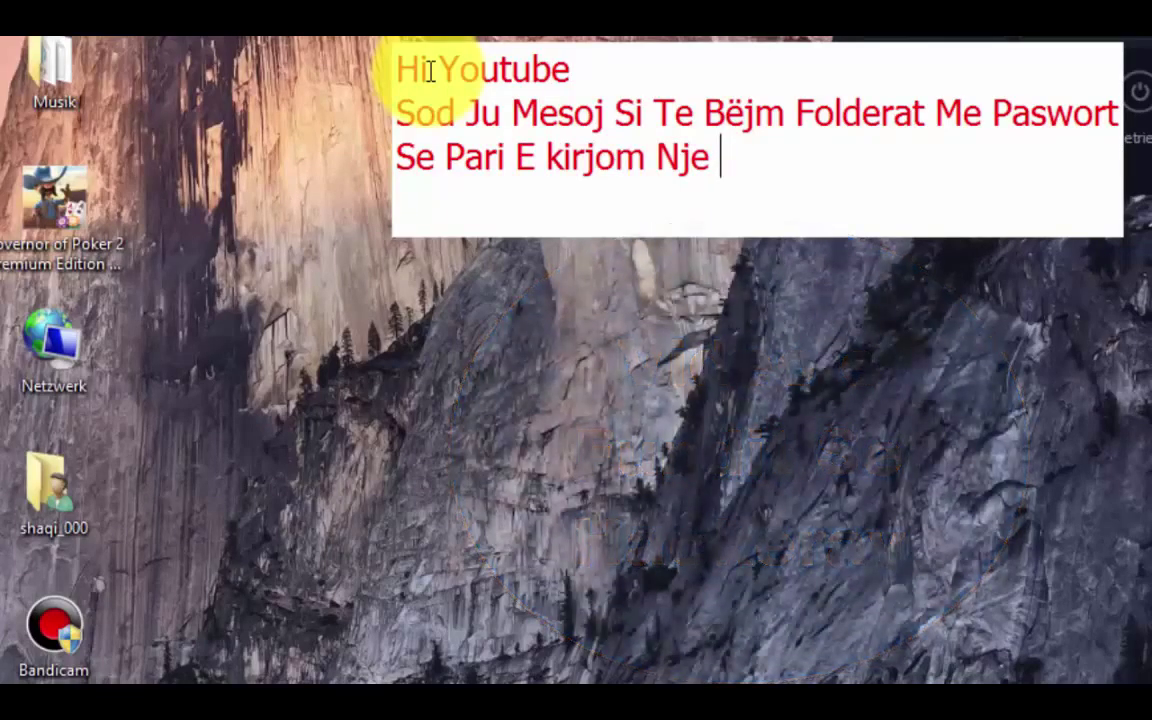
{"action": "type", "text": "Folder"}
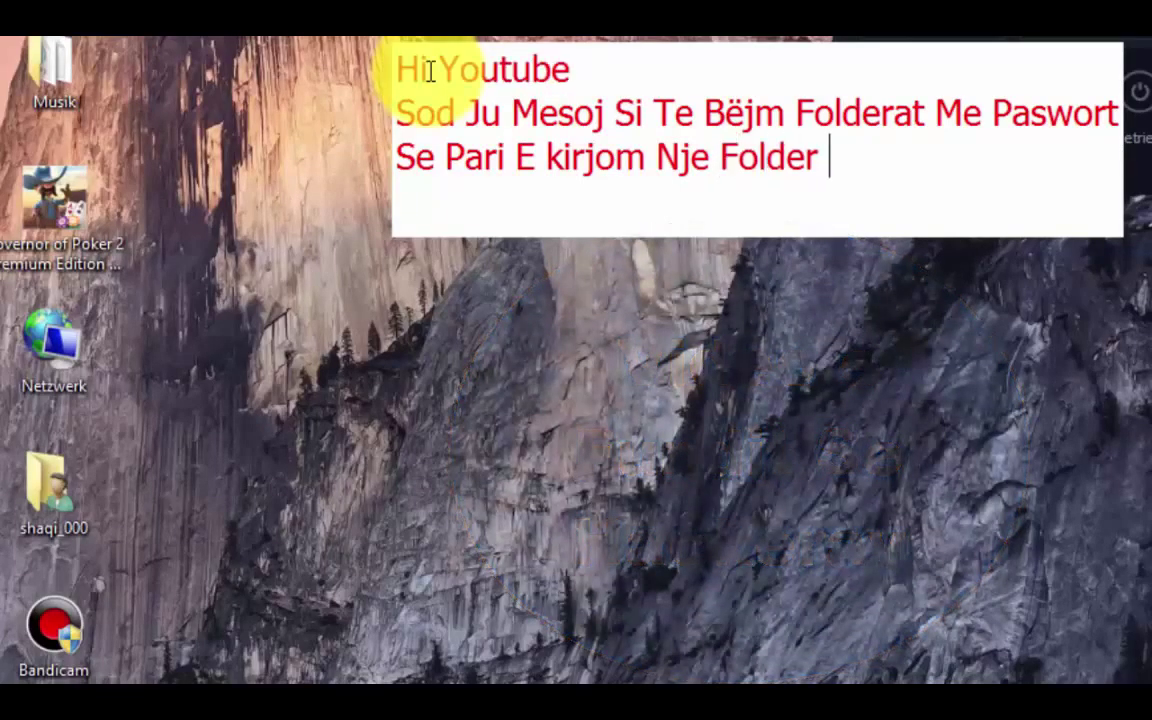
Add a fourth line to the annotation reading "Pastaj Kur E kirjum Ja Lajm Name Emrin Pasword"
{"action": "key", "text": "Return"}
{"action": "type", "text": "D"}
{"action": "key", "text": "BackSpace"}
{"action": "type", "text": "Pas"}
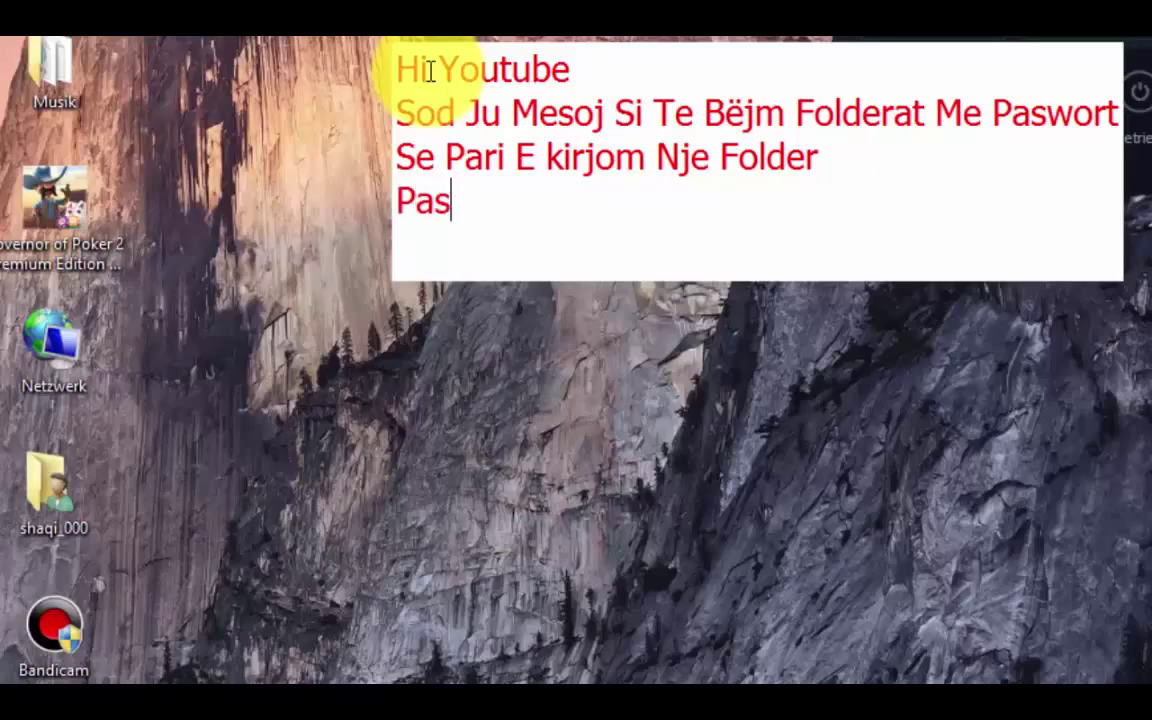
{"action": "type", "text": "taj K"}
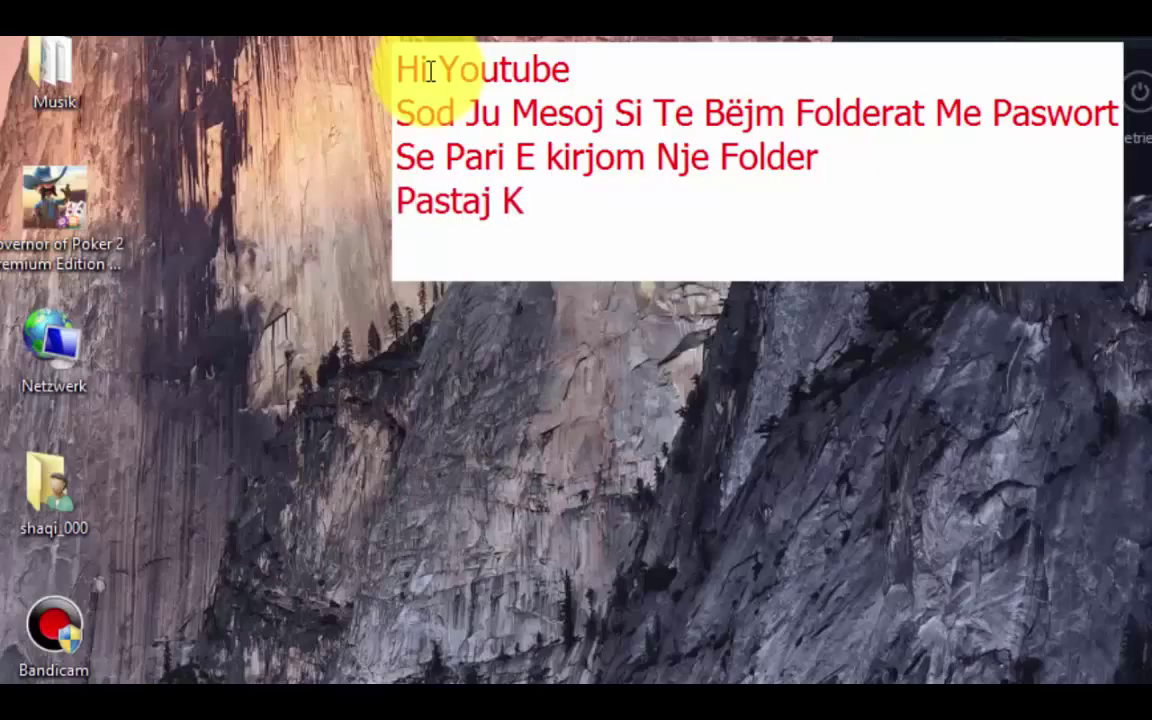
{"action": "type", "text": "ur E kirjum J"}
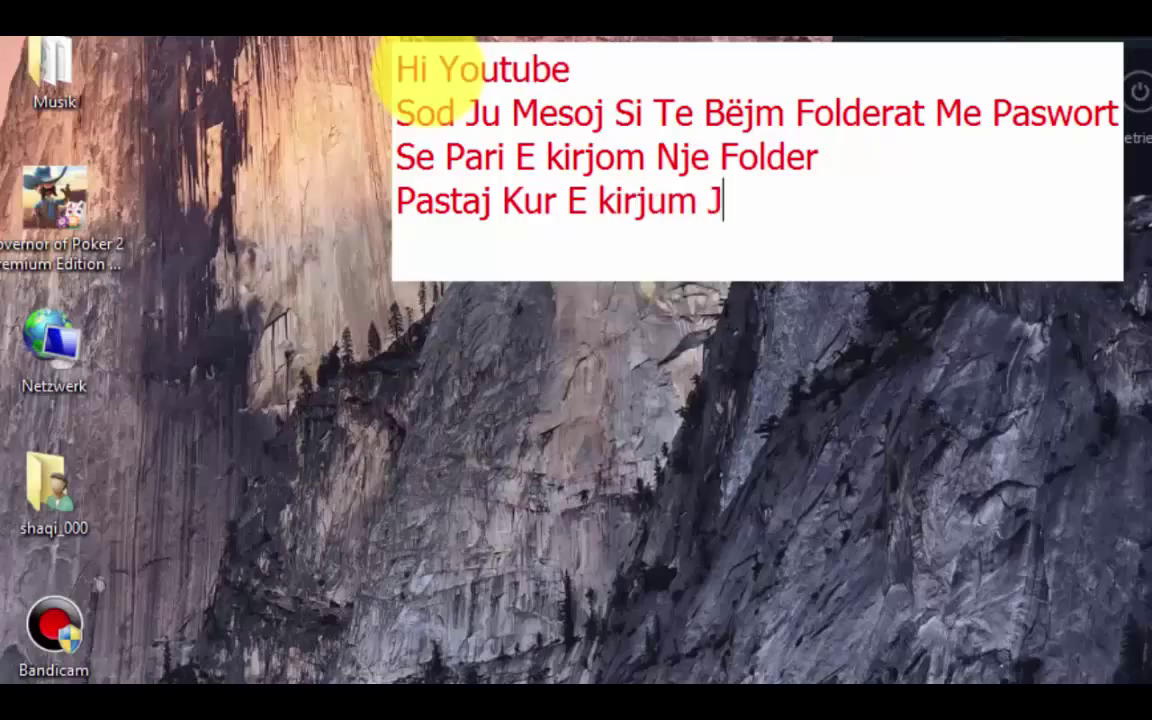
{"action": "type", "text": "a Lajm Name"}
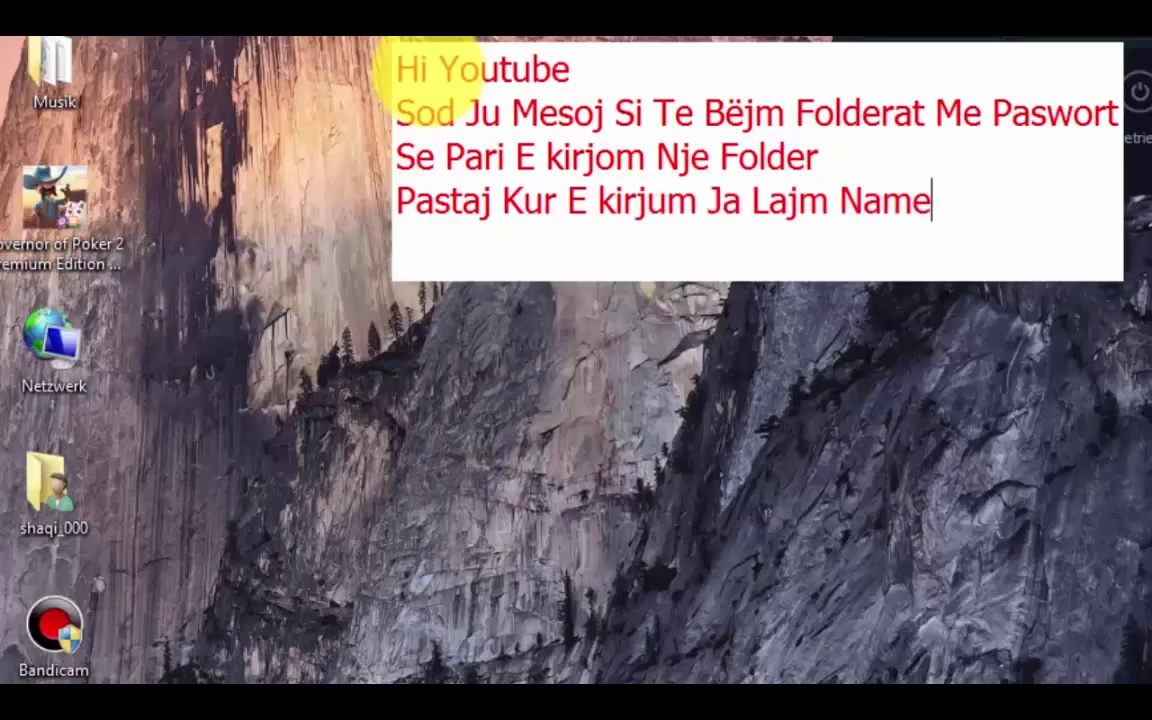
{"action": "type", "text": " Emrin "}
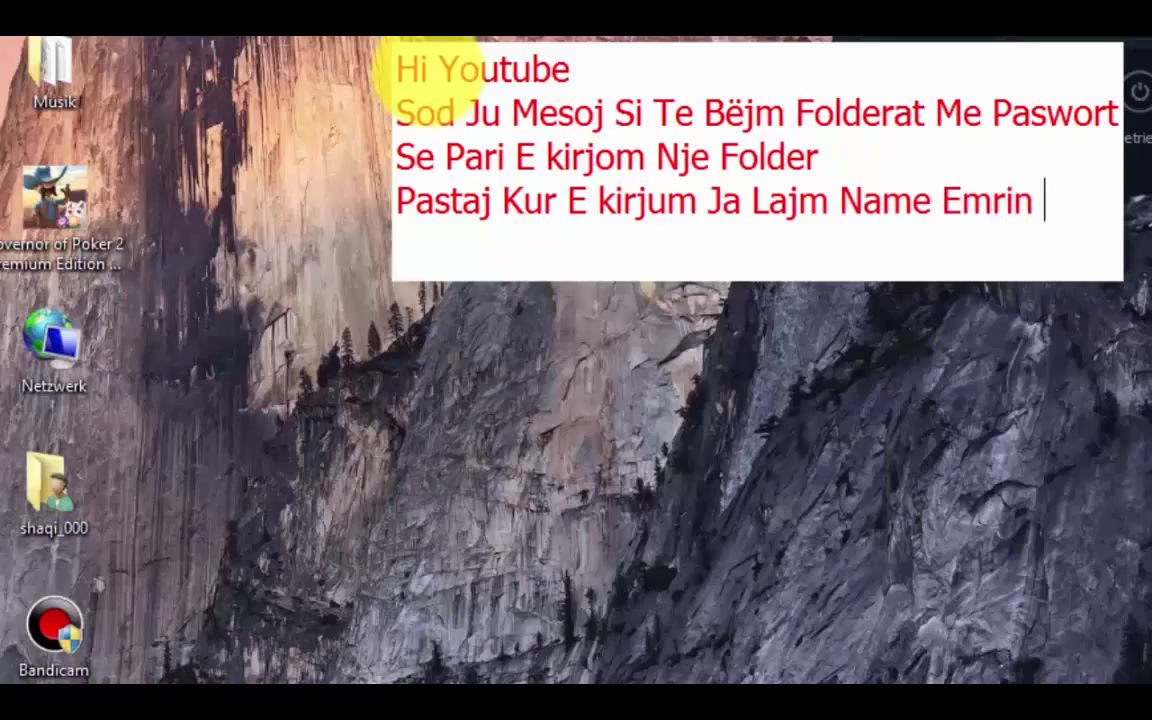
{"action": "type", "text": "Paswore"}
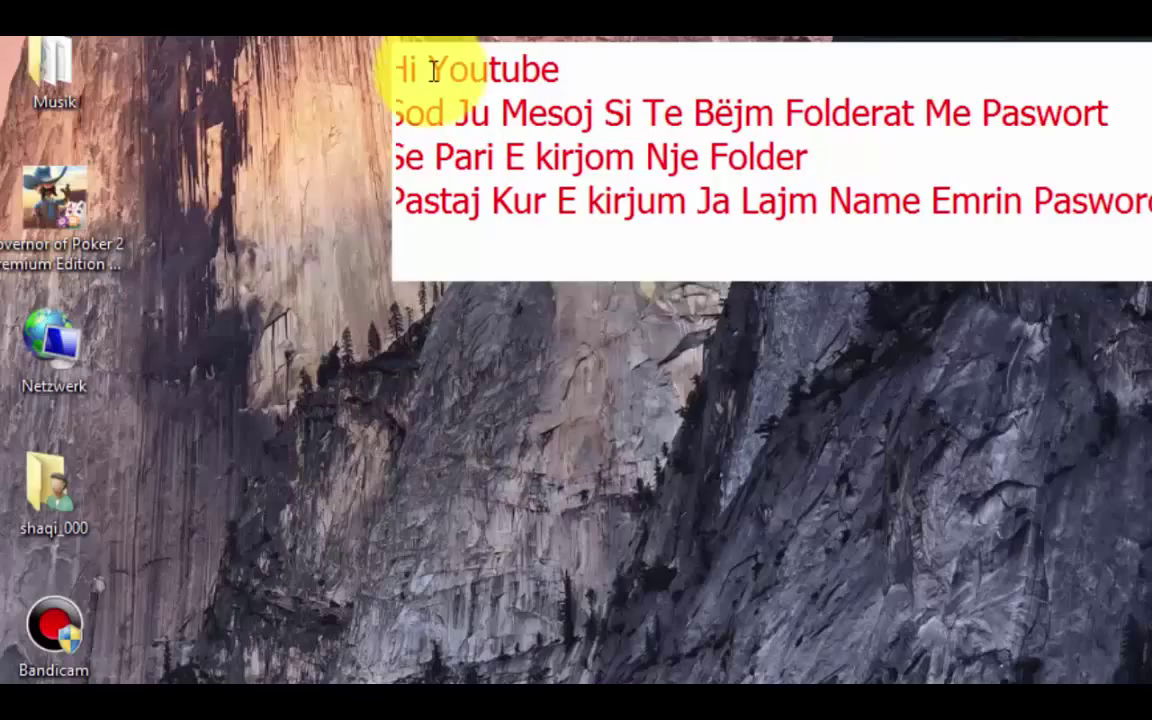
Continue the annotation on a new line with "Folder Dhe E kirjum Nje Text"
{"action": "key", "text": "Return"}
{"action": "type", "text": "Folder "}
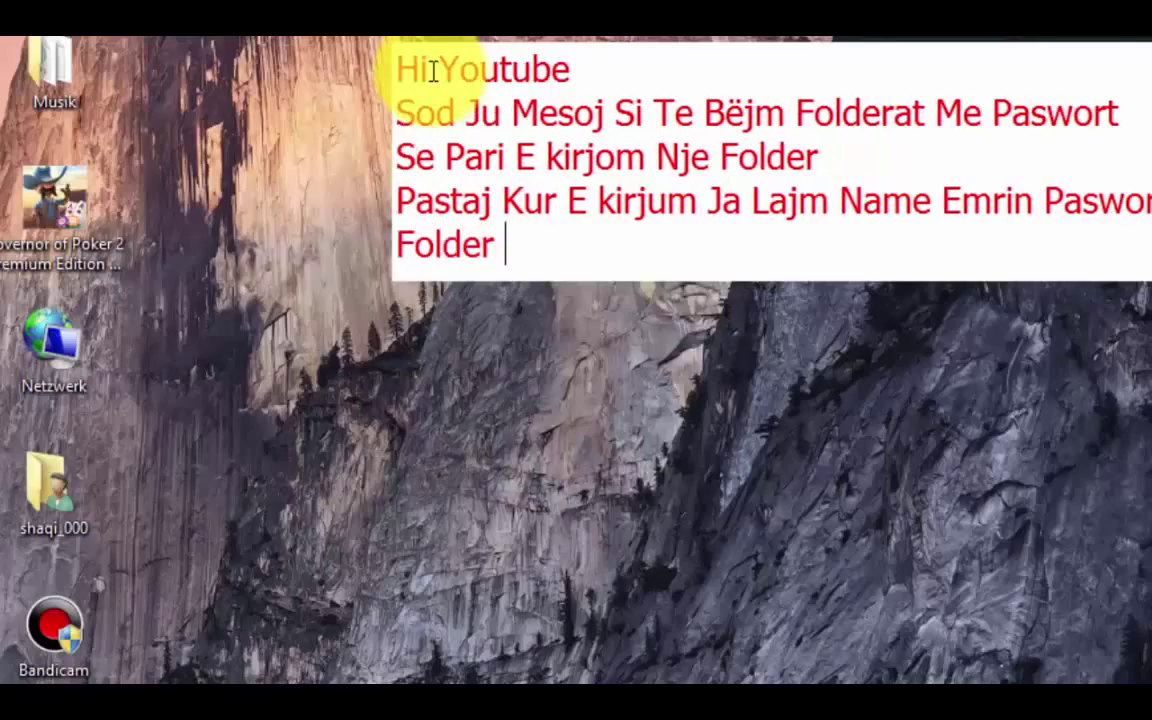
{"action": "type", "text": "Dhe E kirj"}
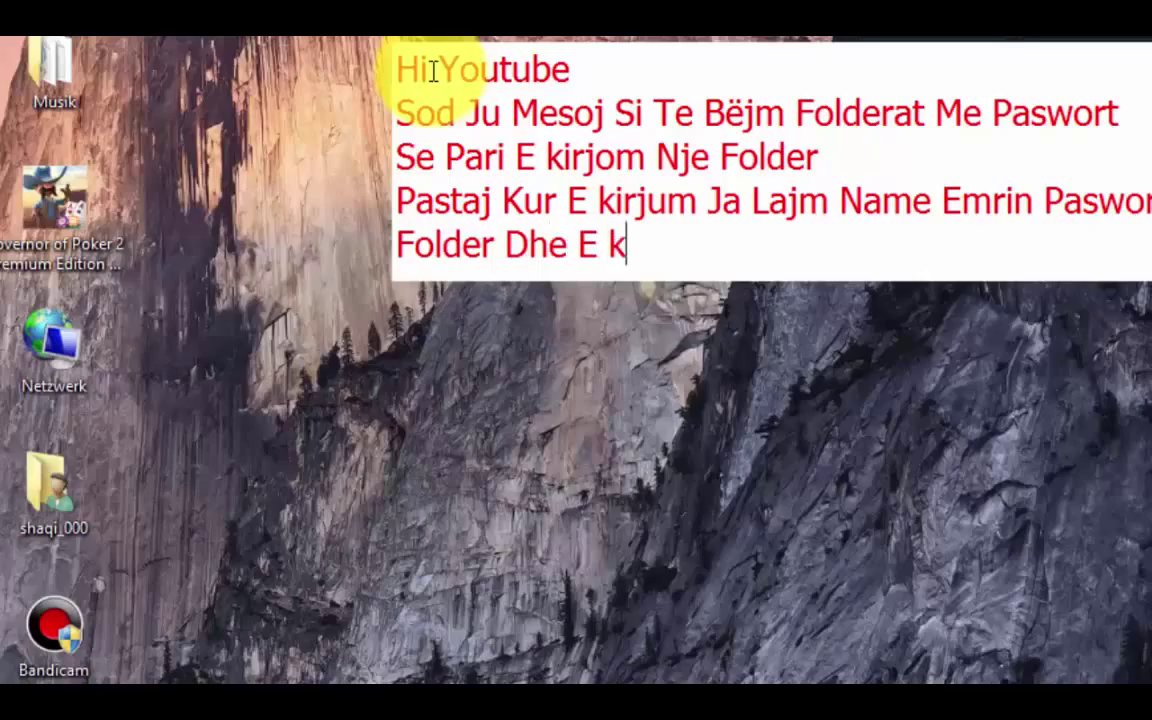
{"action": "type", "text": "um NNj"}
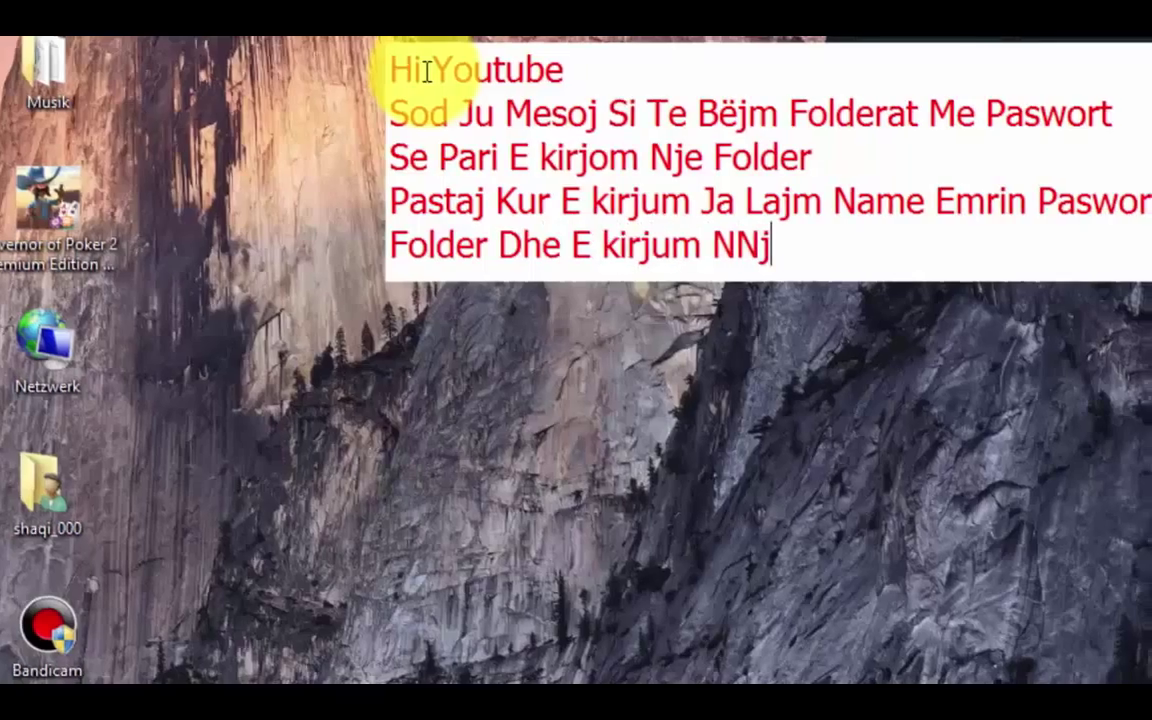
{"action": "key", "text": "BackSpace"}
{"action": "key", "text": "BackSpace"}
{"action": "type", "text": "je Text"}
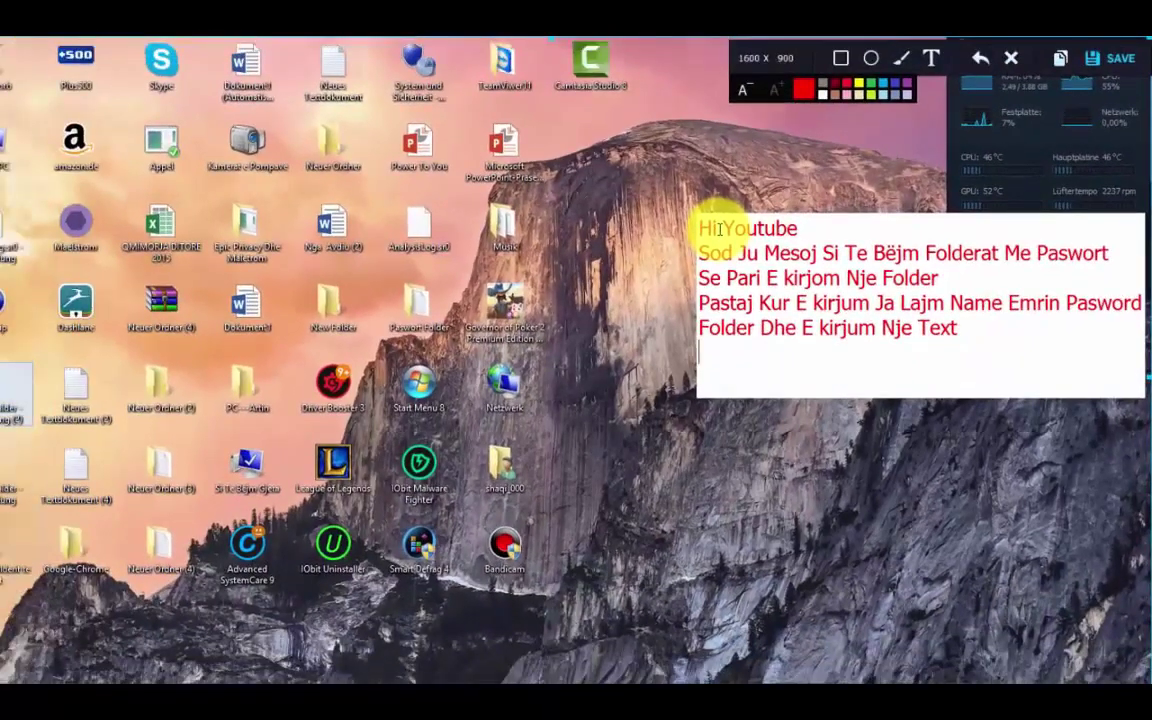
Start another annotation line below "Folder Dhe E kirjum Nje Text" with the words "kur e Kini Kirju"
{"action": "key", "text": "Return"}
{"action": "type", "text": "Dhe"}
{"action": "key", "text": "BackSpace"}
{"action": "key", "text": "BackSpace"}
{"action": "key", "text": "BackSpace"}
{"action": "key", "text": "BackSpace"}
{"action": "type", "text": "kur e Kin"}
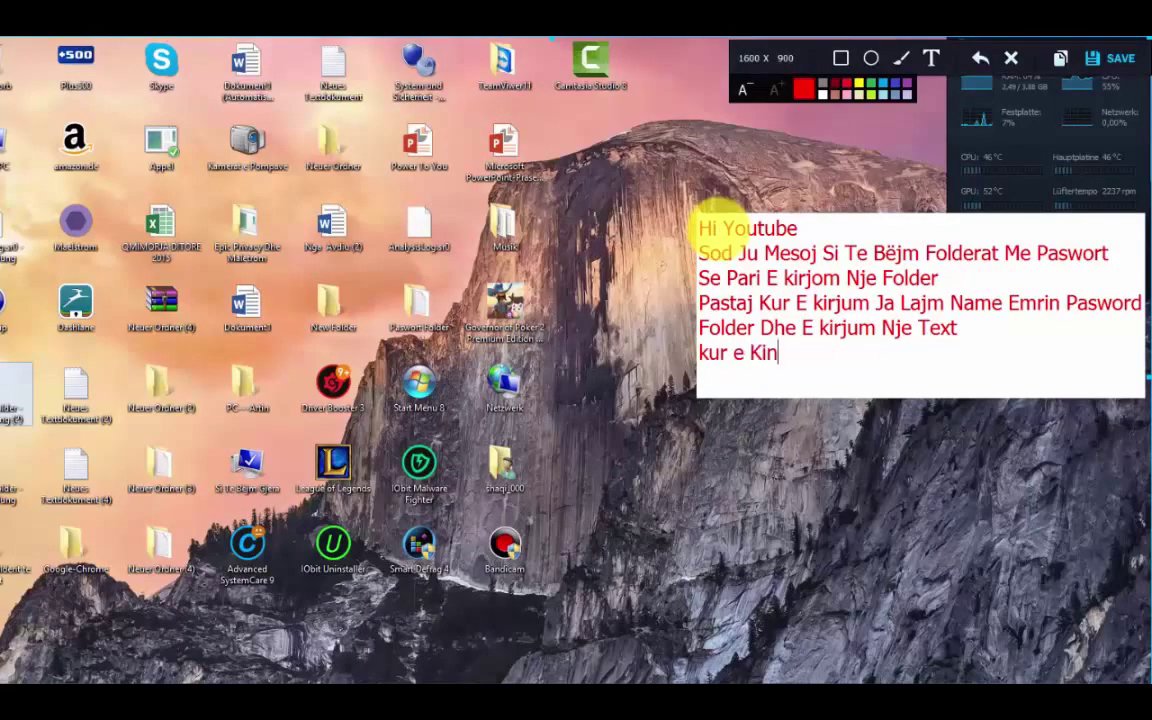
{"action": "type", "text": "i K"}
{"action": "key", "text": "BackSpace"}
{"action": "key", "text": "BackSpace"}
{"action": "type", "text": "irju"}
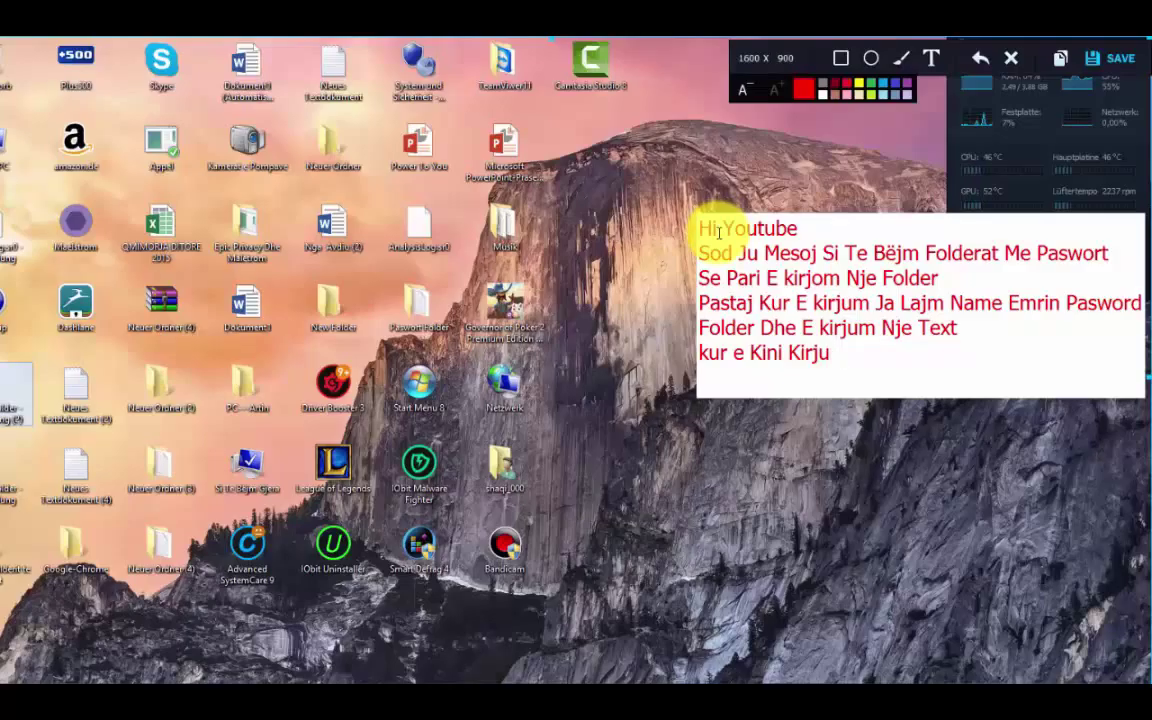
Extend the sentence starting "kur e Kini Kirju" with "Ja Lini Name Emrin Pasword Folder"
{"action": "type", "text": "Ja Lini N"}
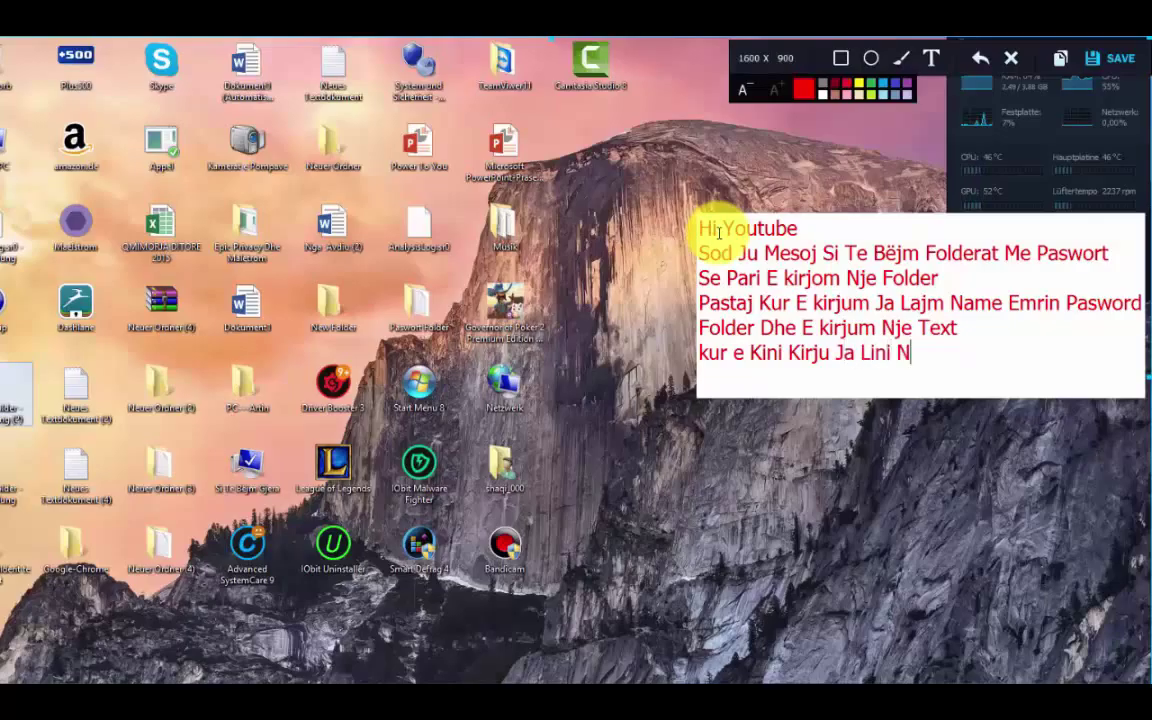
{"action": "type", "text": "ame Emrin"}
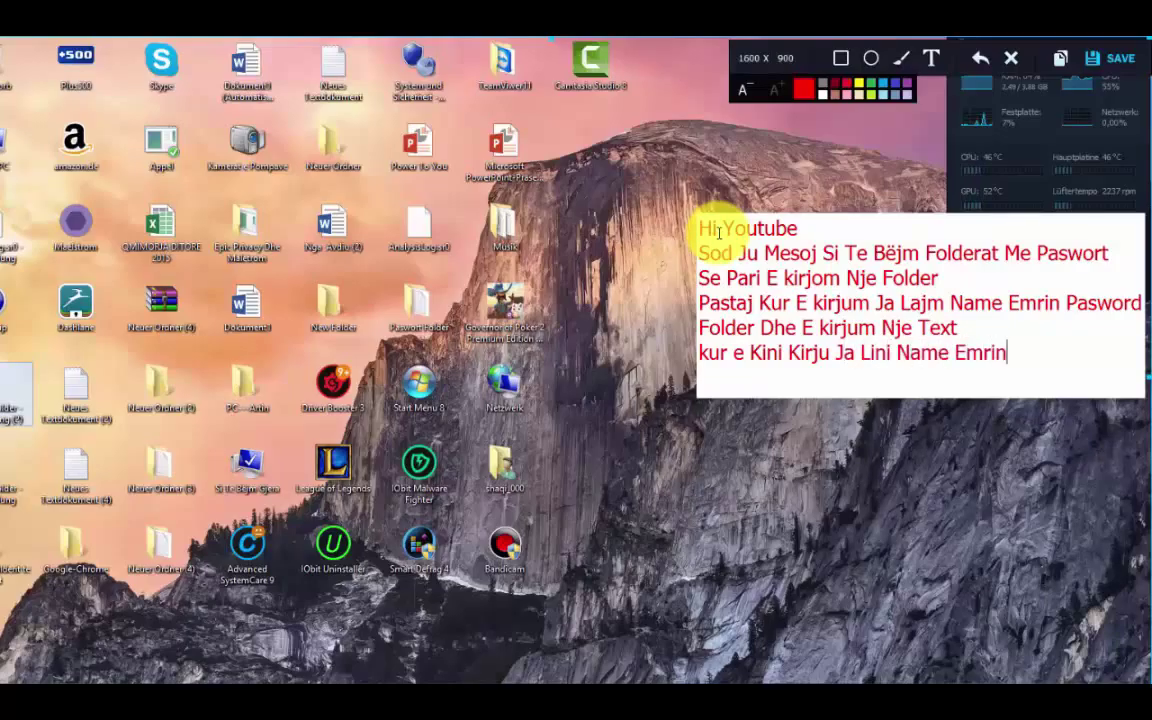
{"action": "type", "text": " Pasw"}
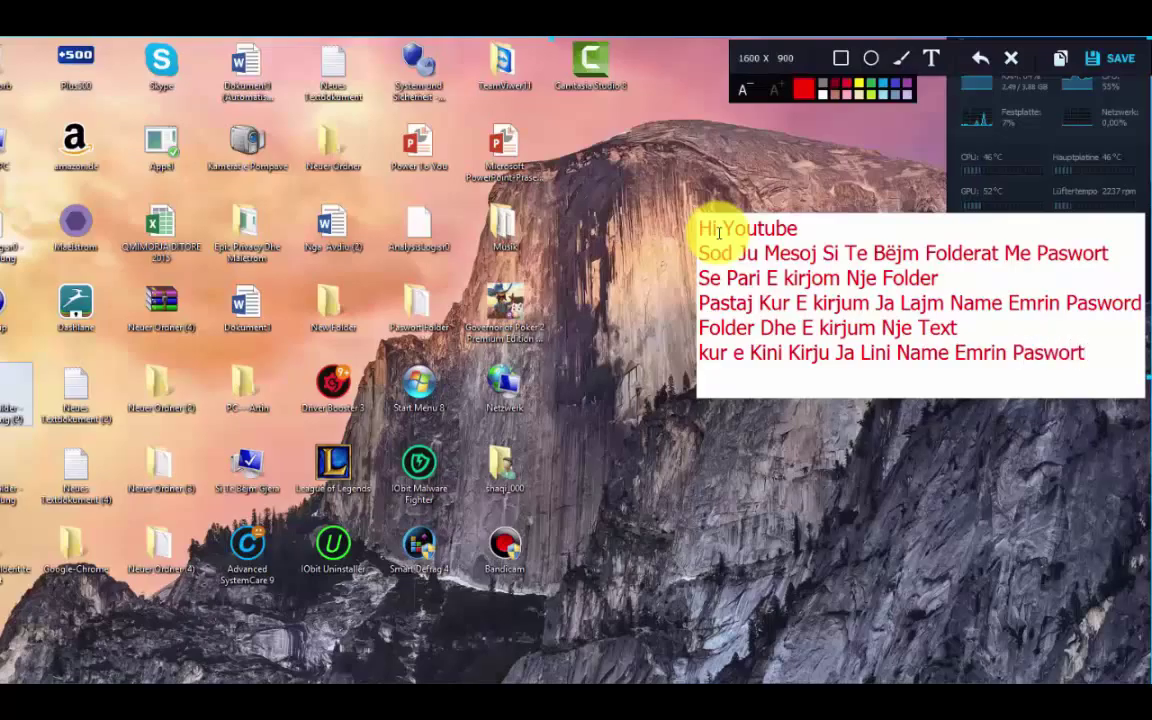
{"action": "type", "text": "ord Fodle"}
{"action": "key", "text": "BackSpace"}
{"action": "key", "text": "BackSpace"}
{"action": "type", "text": "lder"}
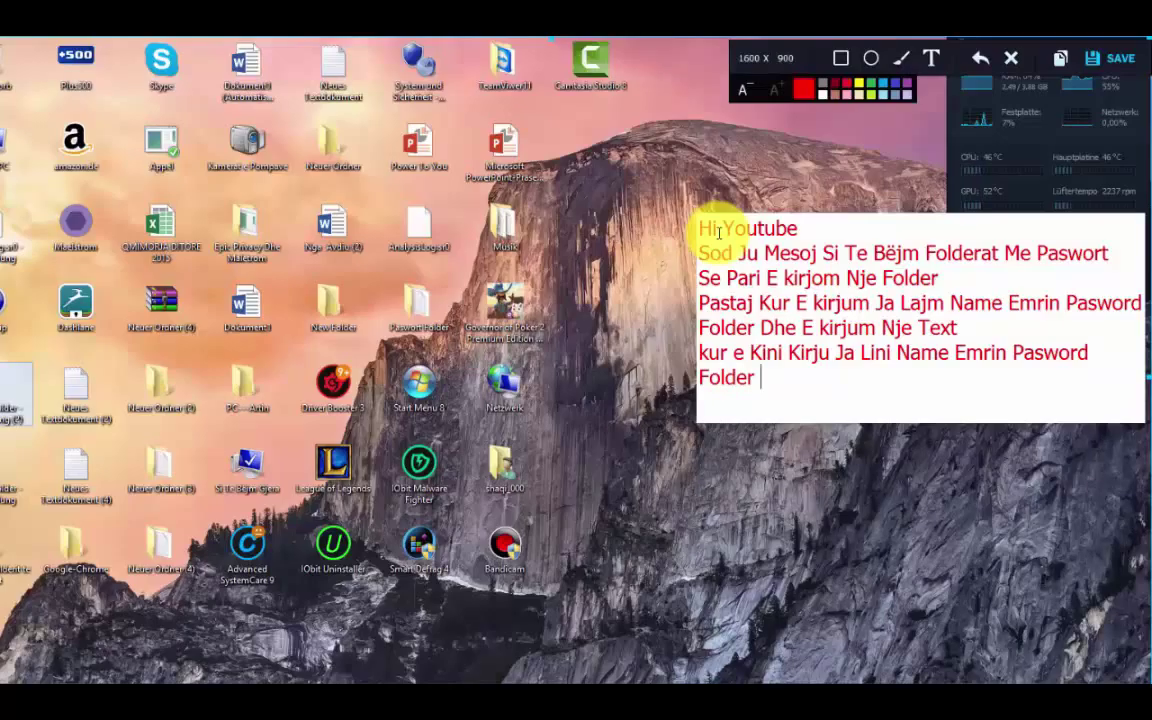
{"action": "key", "text": "Return"}
{"action": "type", "text": "m"}
{"action": "key", "text": "BackSpace"}
{"action": "type", "text": "Me "}
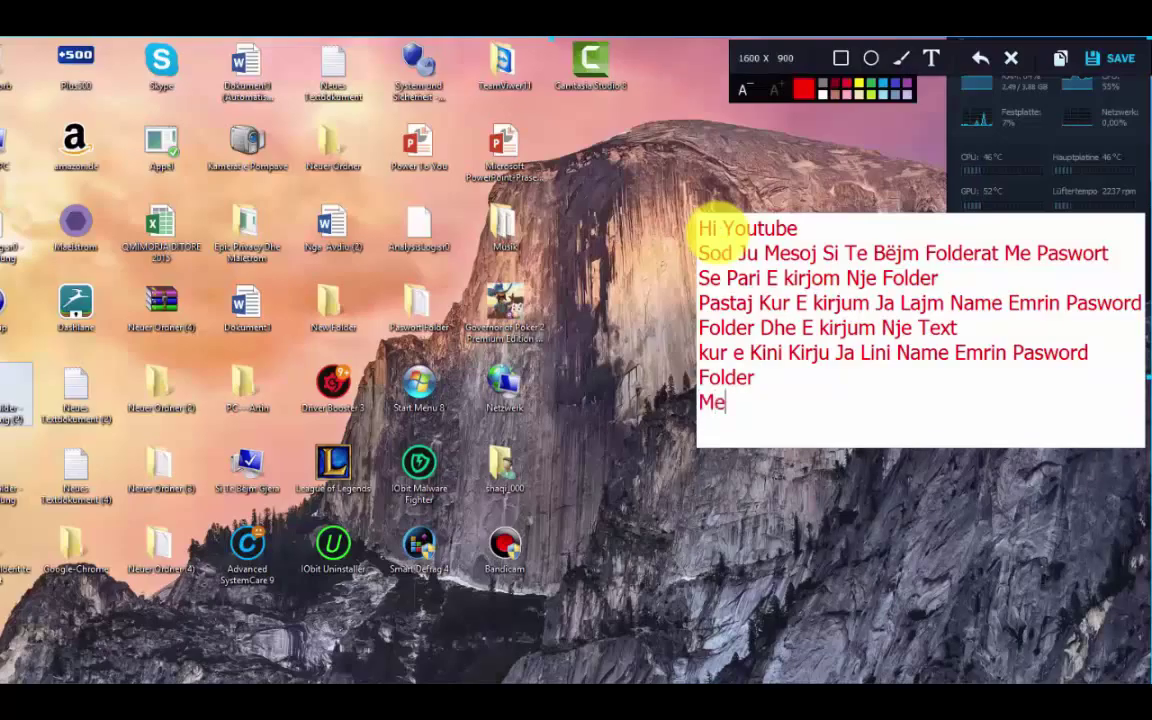
{"action": "type", "text": "Ndiqni M"}
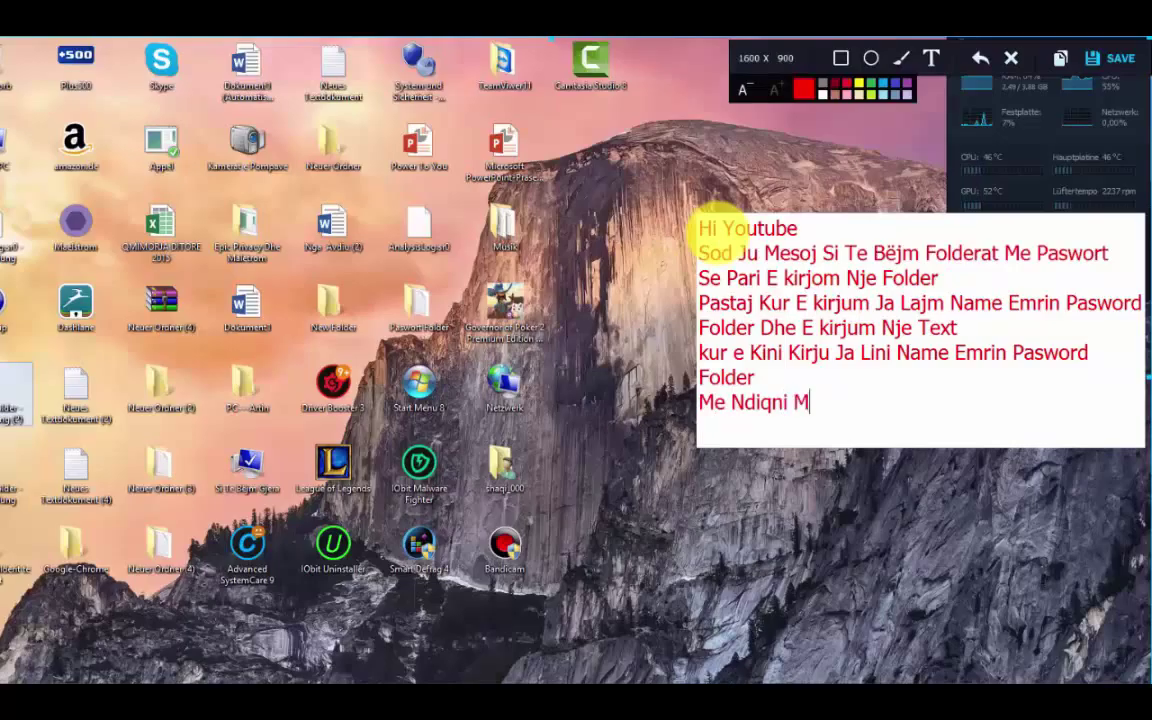
{"action": "key", "text": "BackSpace"}
{"action": "key", "text": "BackSpace"}
{"action": "key", "text": "BackSpace"}
{"action": "key", "text": "BackSpace"}
{"action": "key", "text": "BackSpace"}
{"action": "key", "text": "BackSpace"}
{"action": "key", "text": "BackSpace"}
{"action": "key", "text": "BackSpace"}
{"action": "key", "text": "BackSpace"}
Add the next annotation line reading "Pastaj e Bëjm Folderin Winarin", removing any extra words typed after it
{"action": "key", "text": "Return"}
{"action": "type", "text": "Pastaj eB"}
{"action": "key", "text": "BackSpace"}
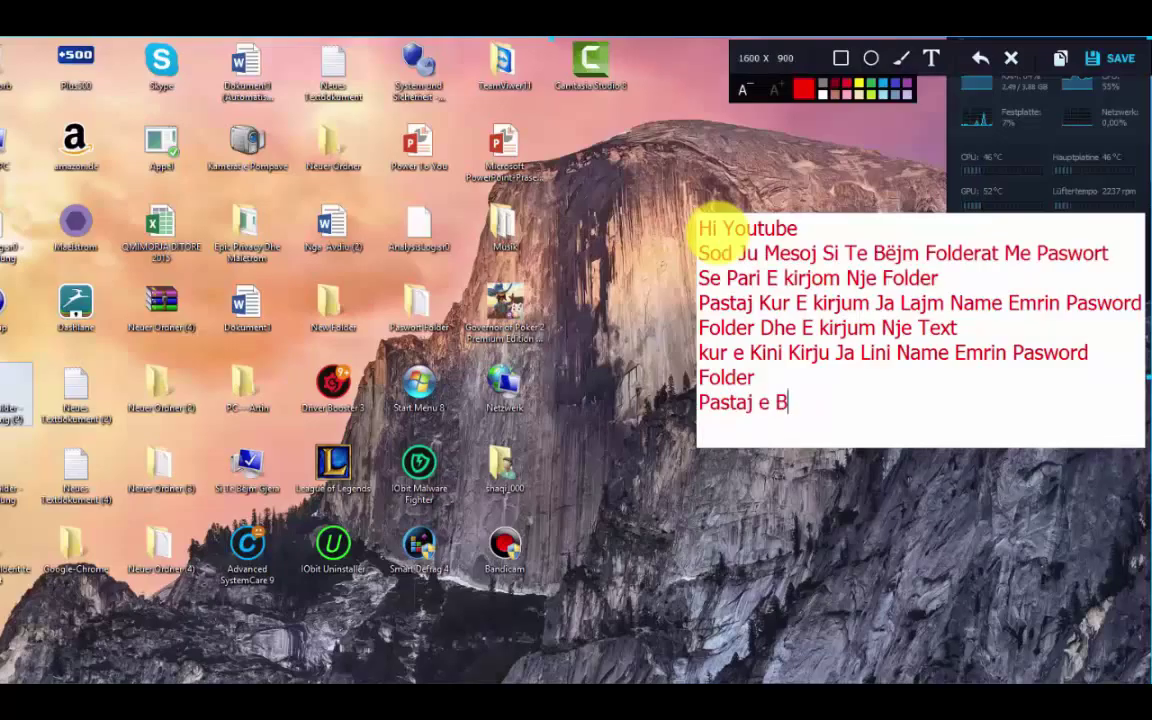
{"action": "type", "text": "Bëjm Folderin"}
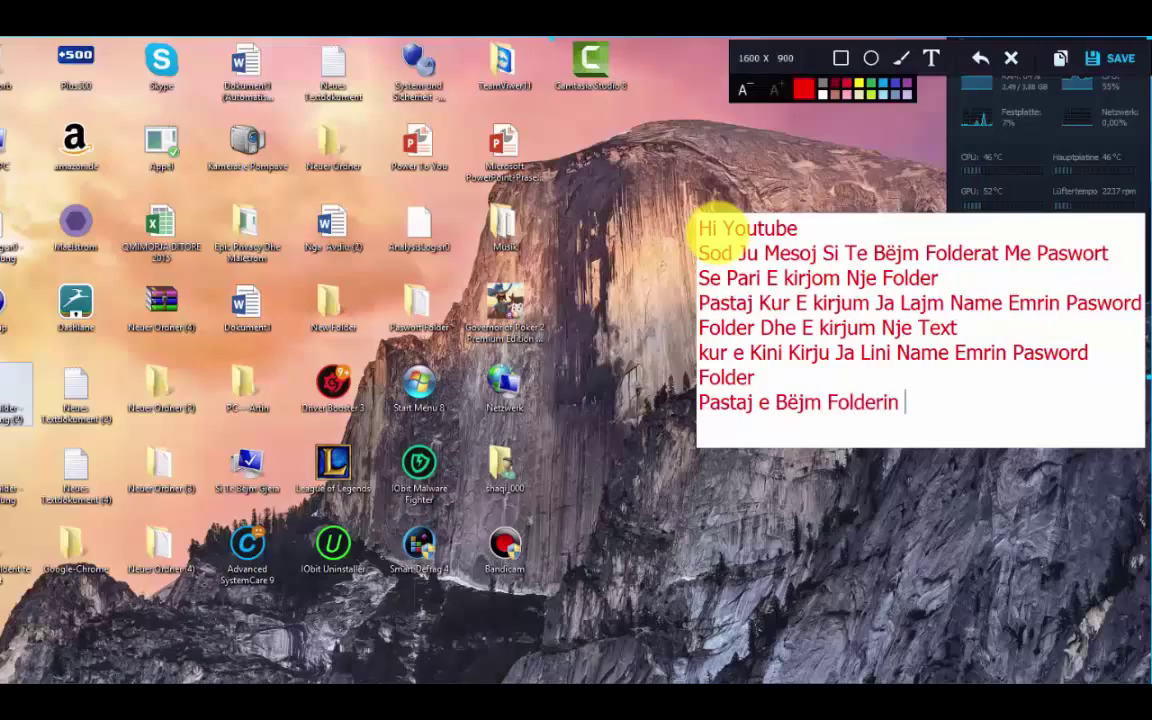
{"action": "type", "text": " Winar Dhe "}
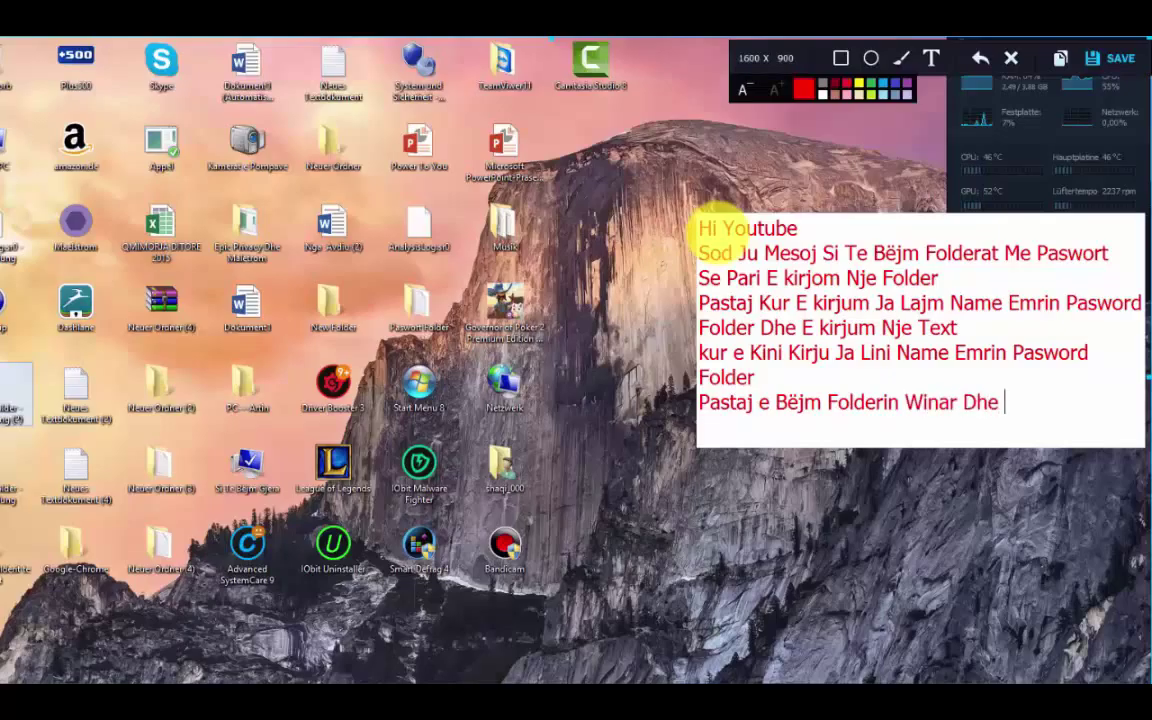
{"action": "type", "text": "Shokjm"}
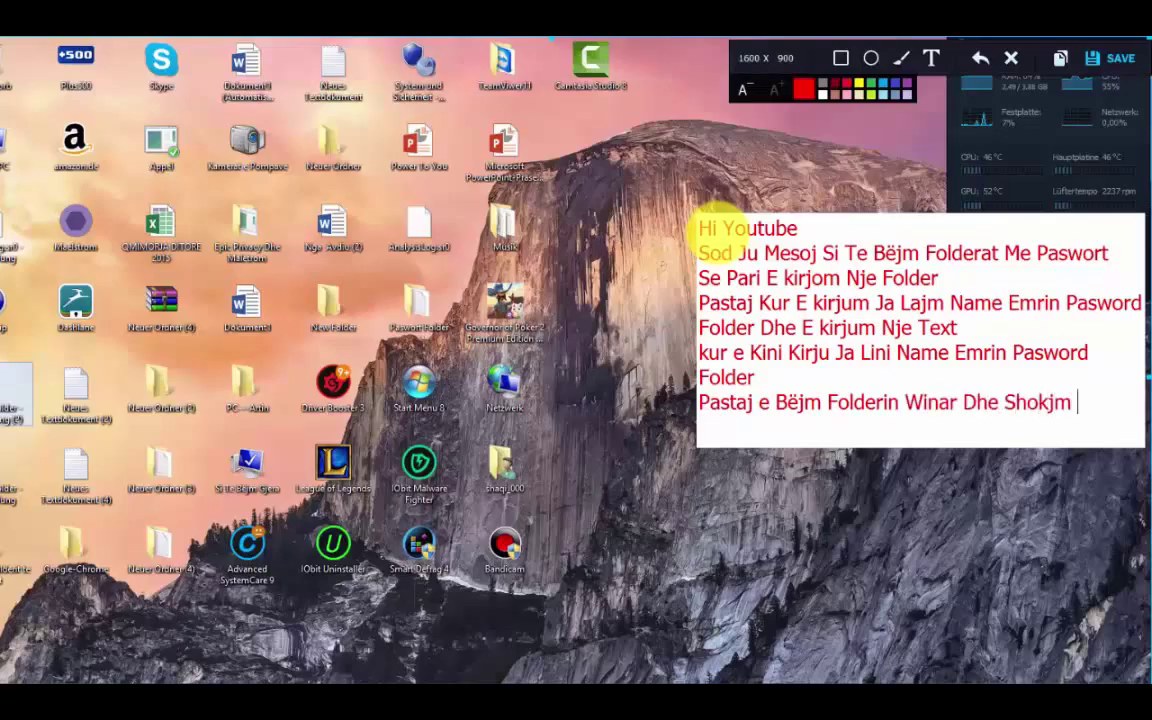
{"action": "key", "text": "BackSpace"}
{"action": "key", "text": "BackSpace"}
{"action": "key", "text": "BackSpace"}
{"action": "key", "text": "BackSpace"}
{"action": "key", "text": "BackSpace"}
{"action": "key", "text": "BackSpace"}
{"action": "key", "text": "BackSpace"}
{"action": "key", "text": "BackSpace"}
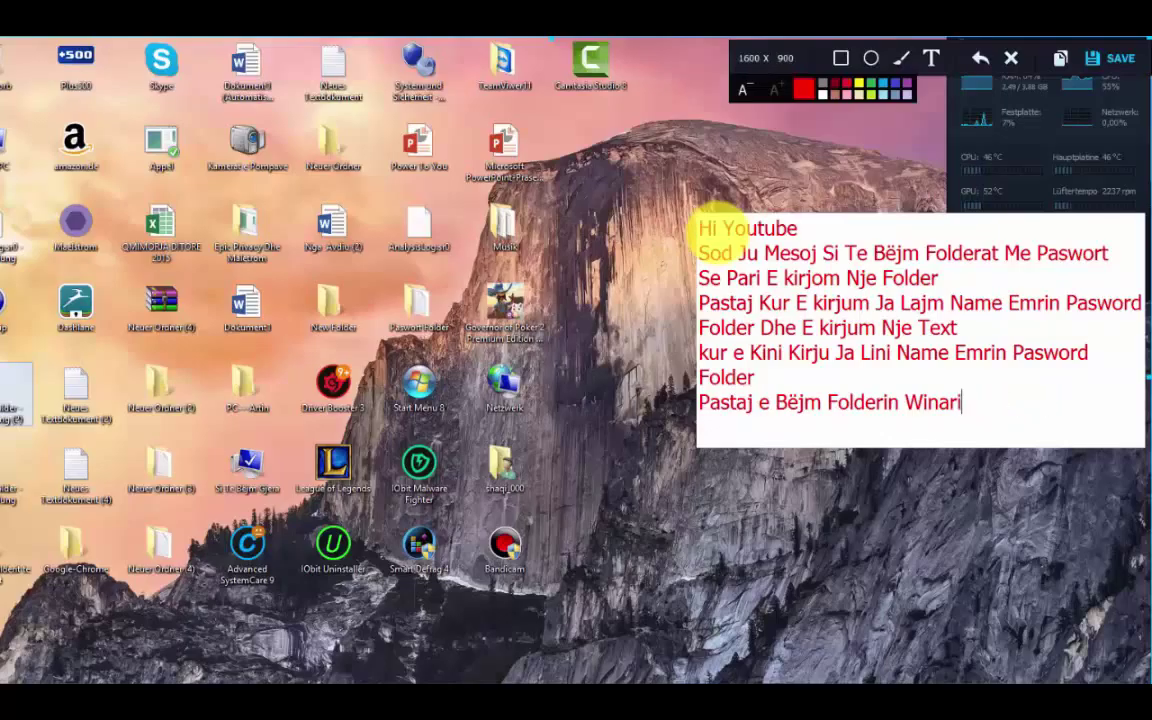
Add a closing annotation line beginning "Me Ndiqni" below the Winarin line, and close the annotation overlay
{"action": "key", "text": "Return"}
{"action": "type", "text": "Me"}
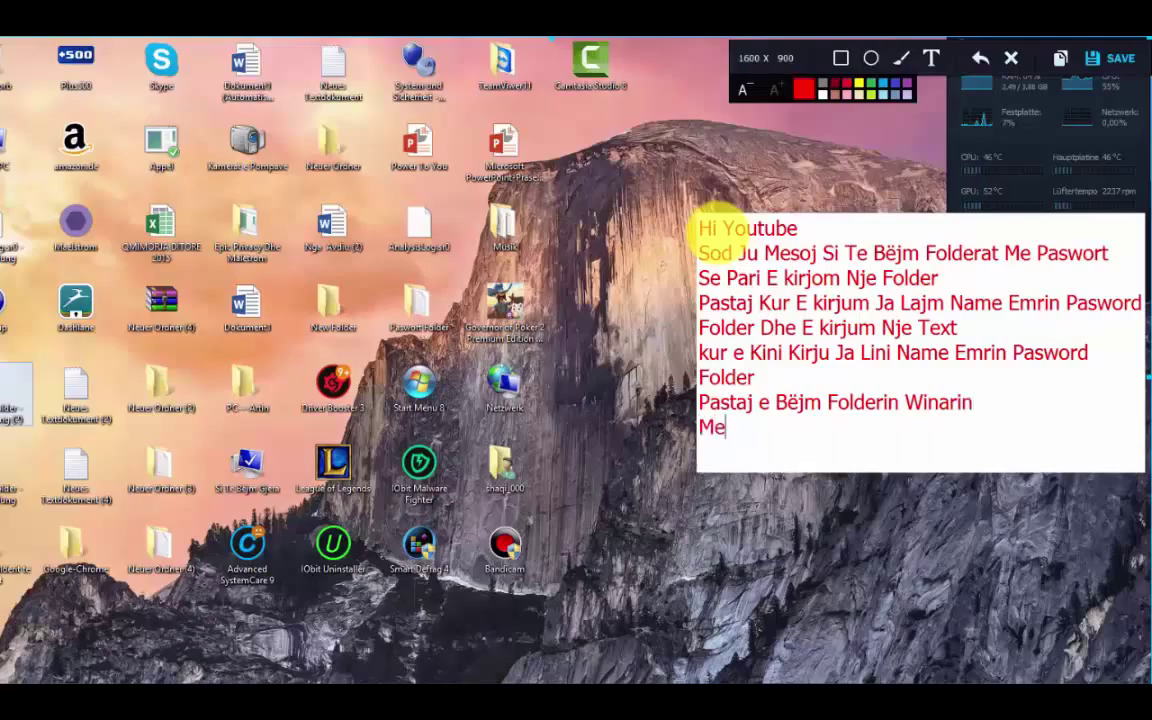
{"action": "type", "text": " Ndiqni Mz"}
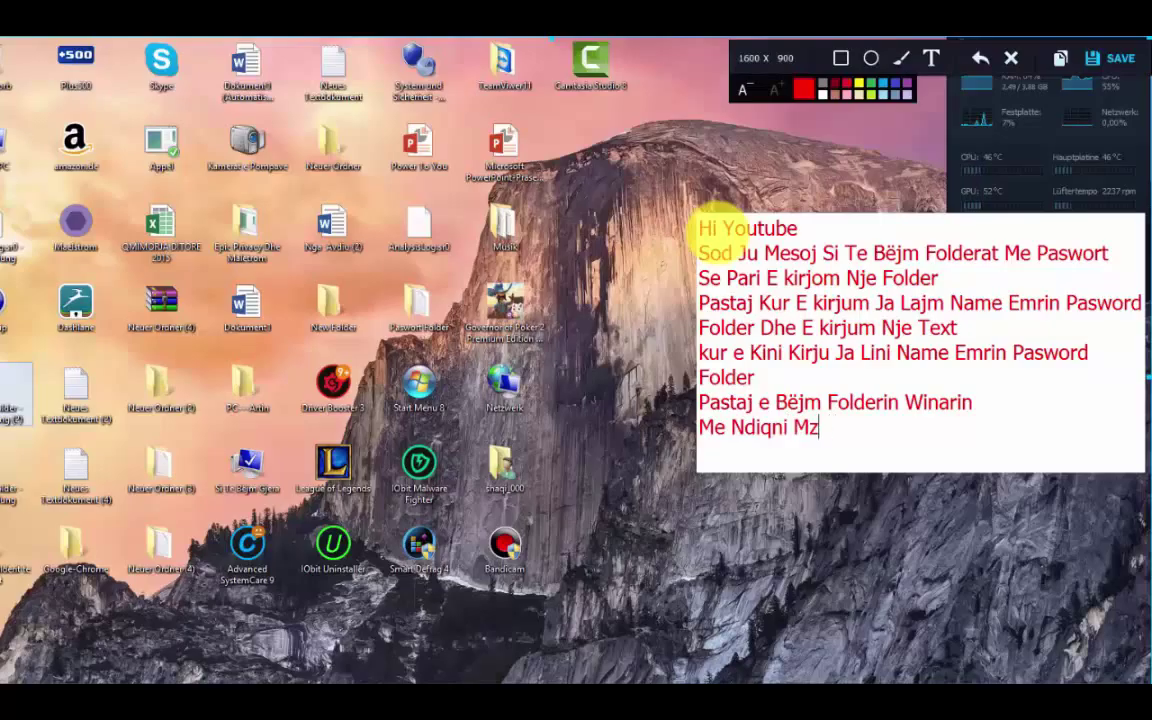
{"action": "type", "text": "aua"}
{"action": "left_click", "coordinate": [1011, 59]}
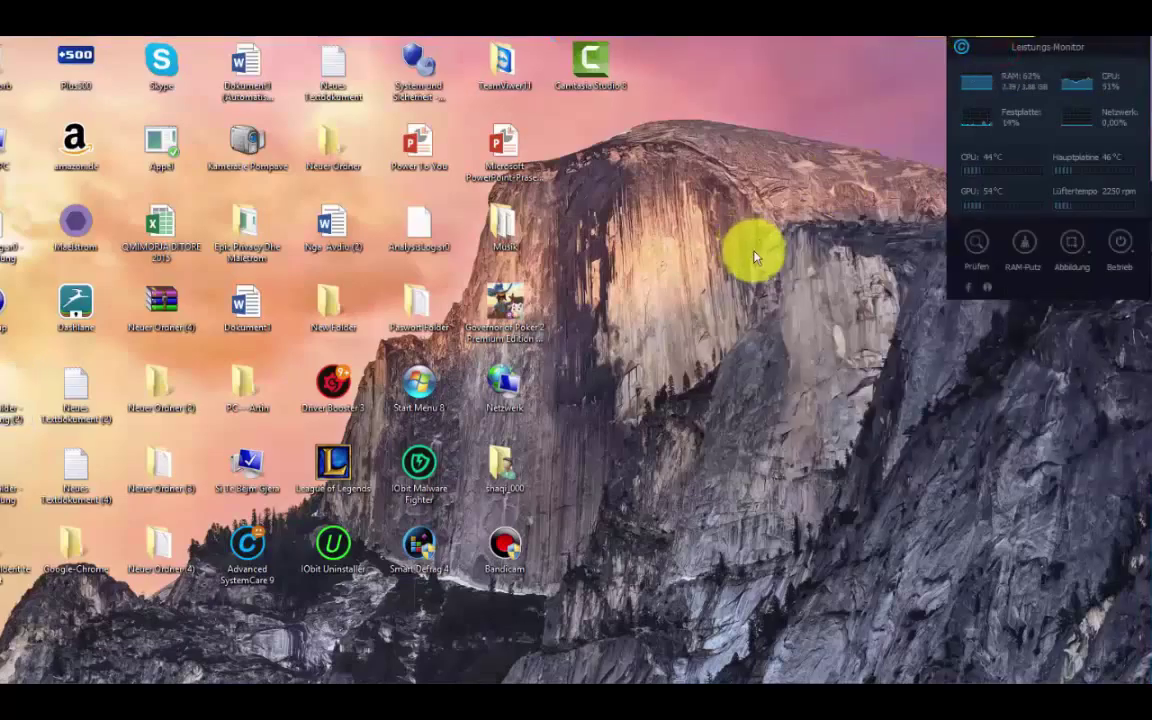
Create a new folder on the desktop named "Pasword Folder"
{"action": "right_click", "coordinate": [737, 285]}
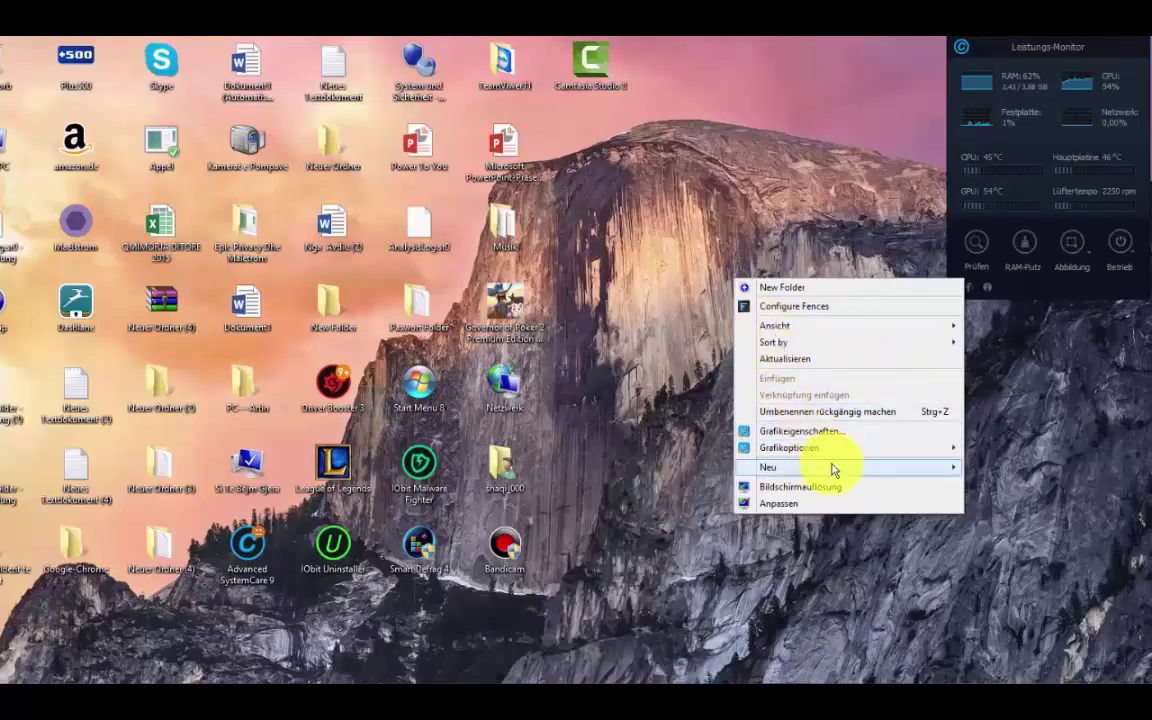
{"action": "left_click", "coordinate": [667, 470]}
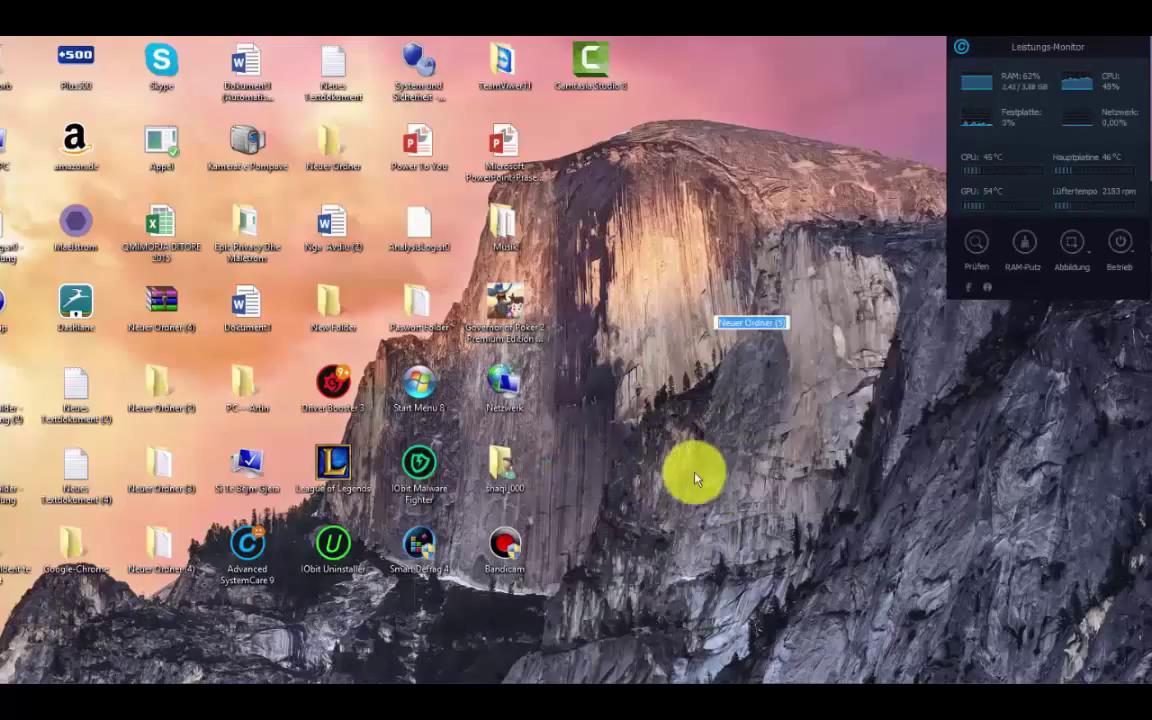
{"action": "type", "text": "P"}
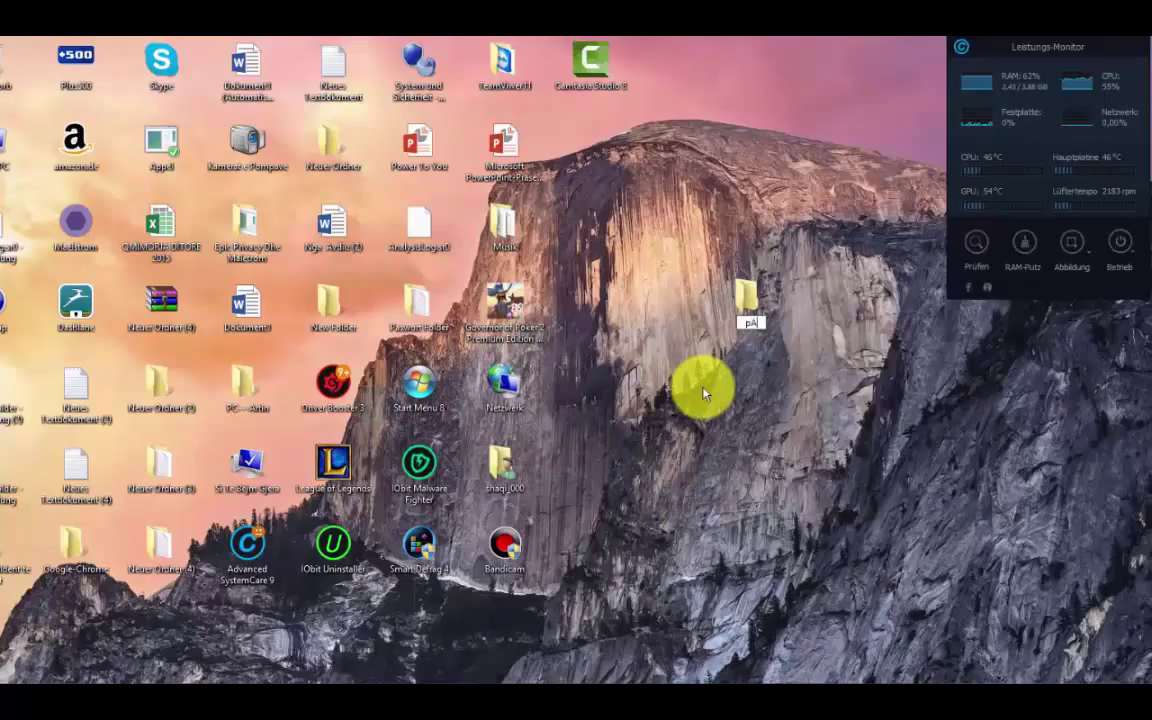
{"action": "type", "text": "asword Folder"}
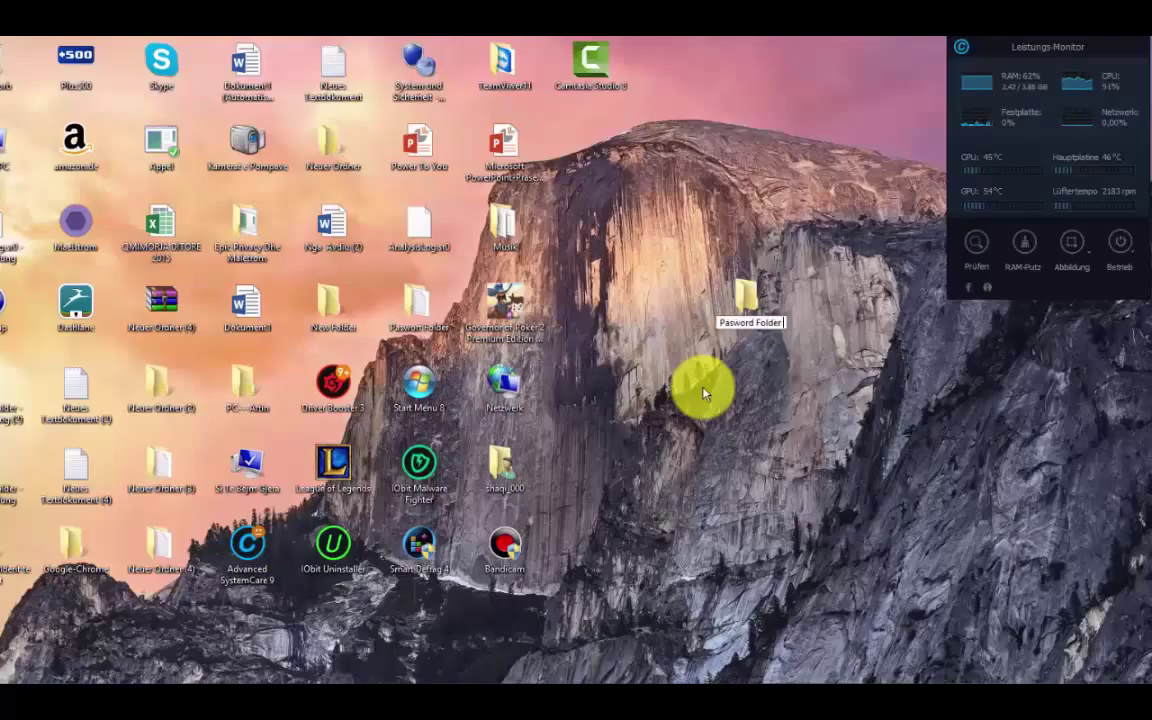
{"action": "left_click", "coordinate": [790, 410]}
Move the Pasword Folder beside the other desktop icons and dismiss the Fences activation notice
{"action": "left_click_drag", "start_coordinate": [748, 300], "coordinate": [652, 265]}
{"action": "left_click", "coordinate": [720, 264]}
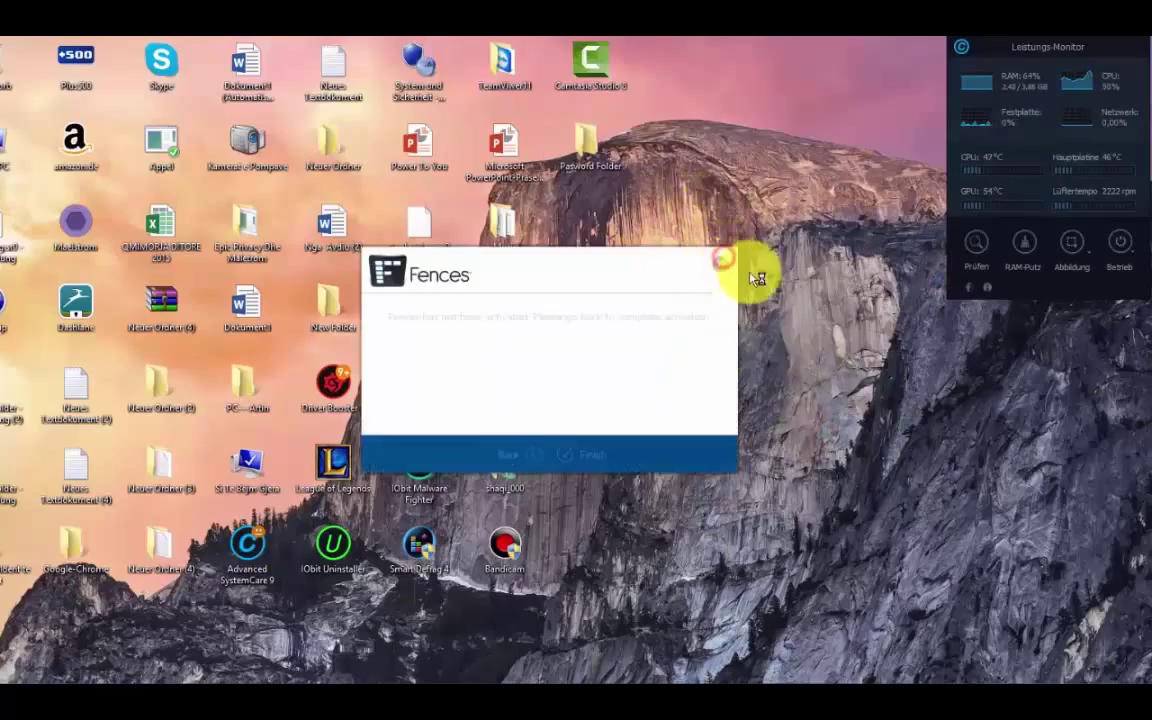
{"action": "left_click", "coordinate": [720, 264]}
Create a new text document on the desktop named "Pasword Folder"
{"action": "right_click", "coordinate": [728, 268]}
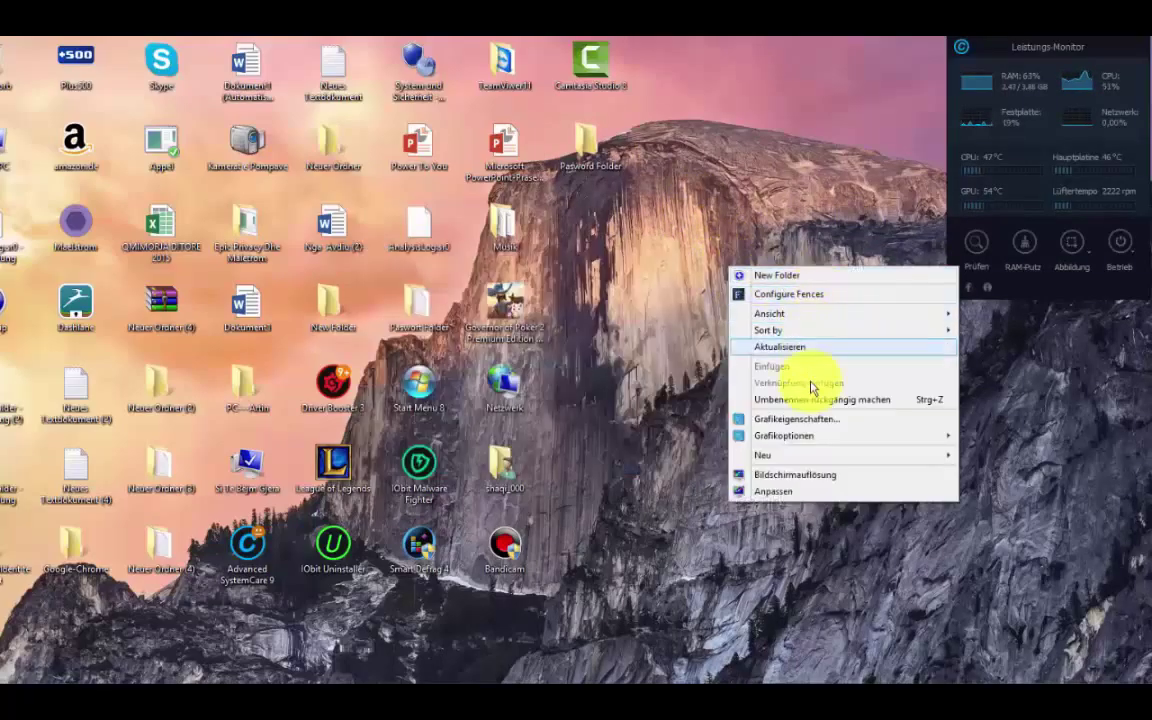
{"action": "mouse_move", "coordinate": [920, 458]}
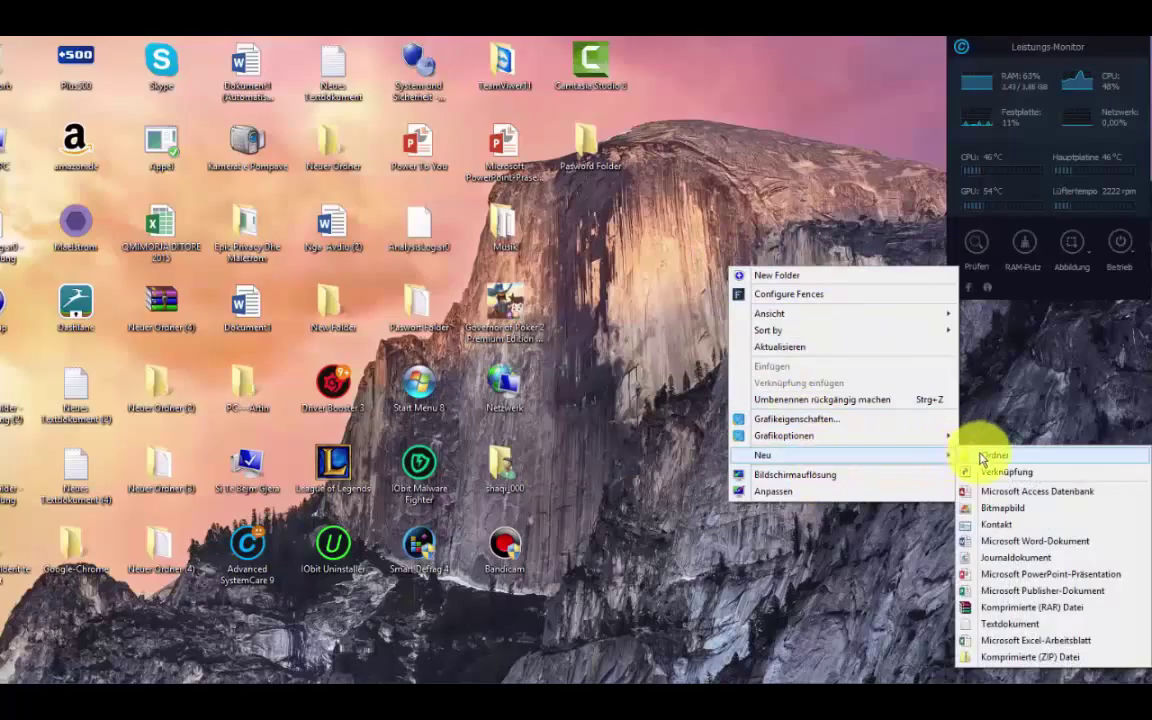
{"action": "left_click", "coordinate": [1008, 623]}
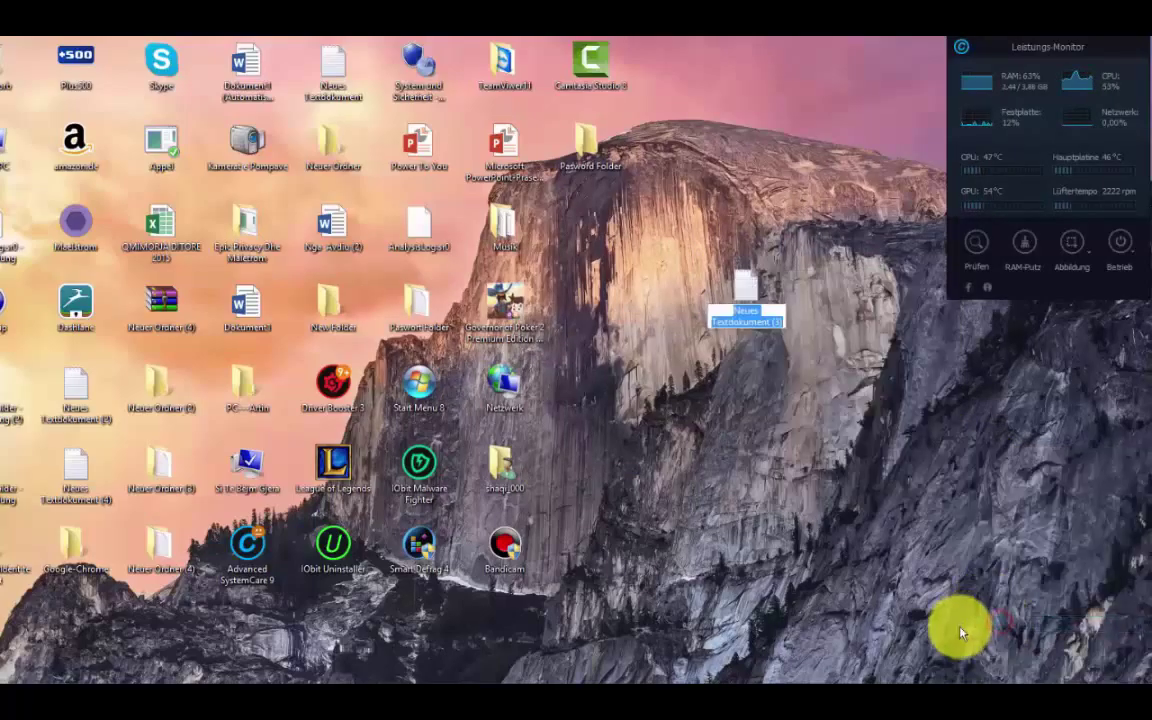
{"action": "key", "text": "BackSpace"}
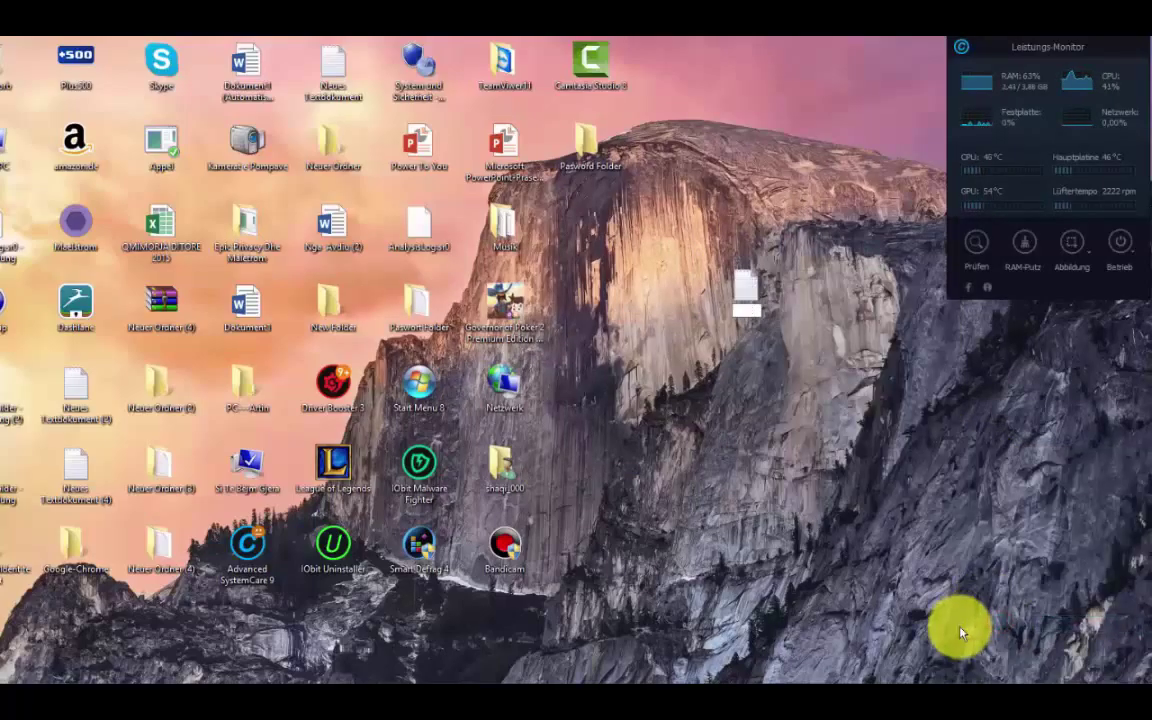
{"action": "type", "text": "Paswor"}
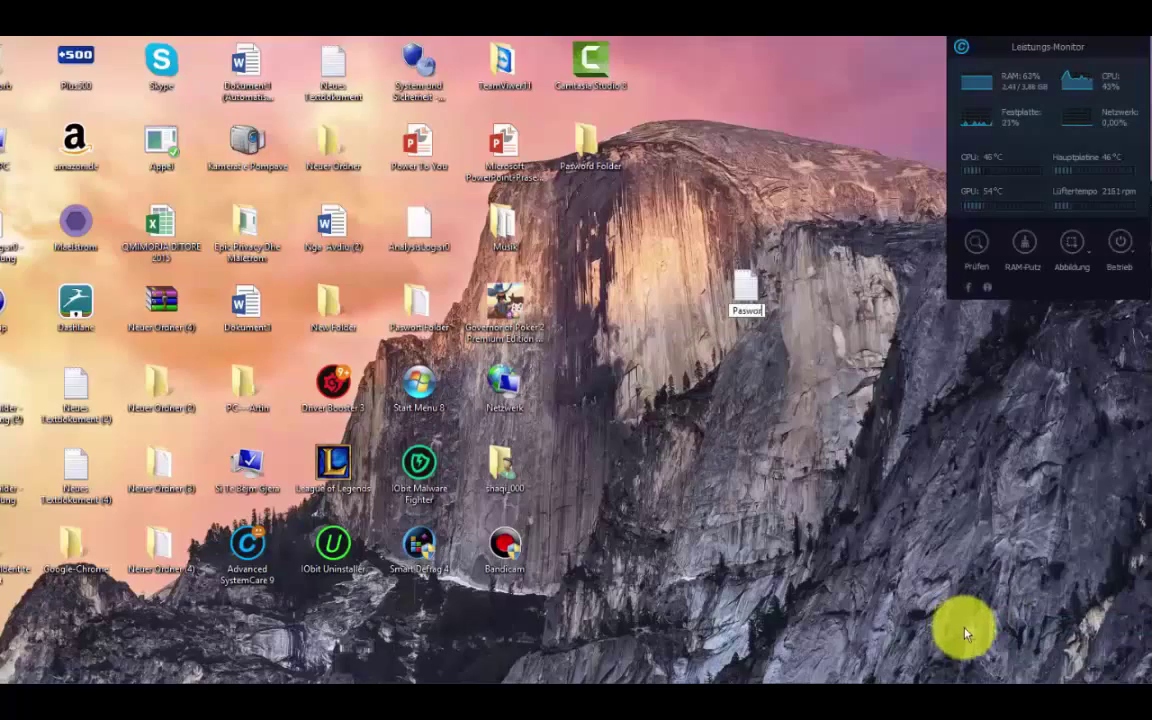
{"action": "type", "text": "d Dolder"}
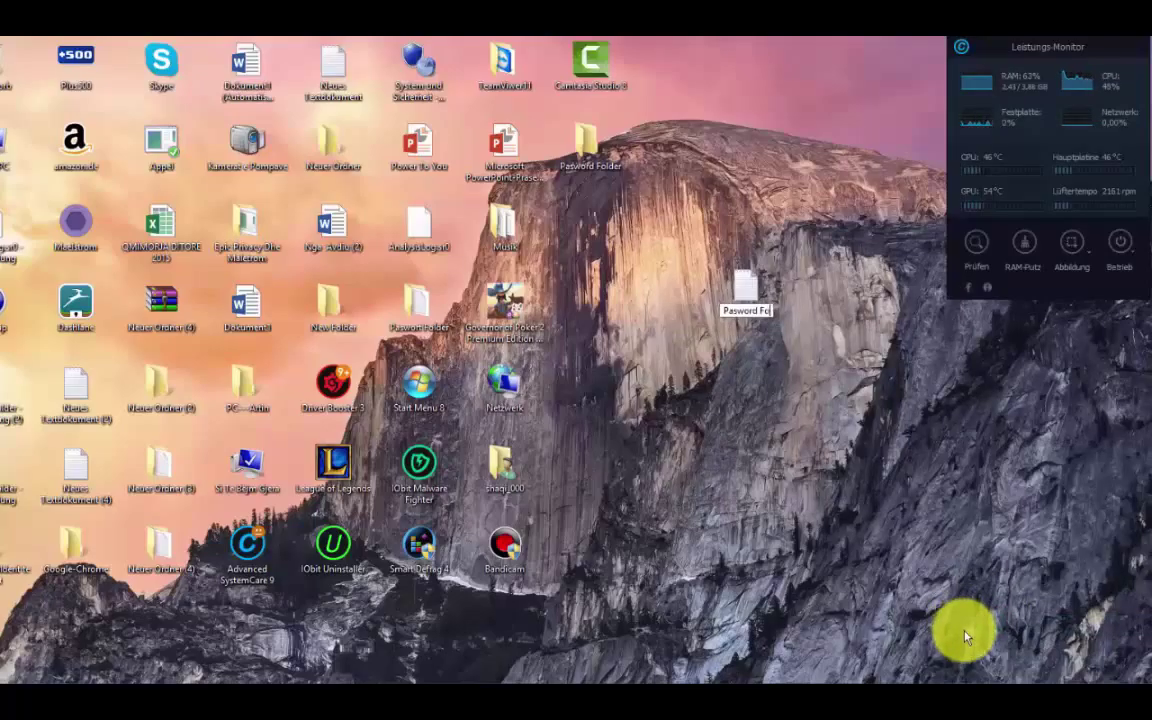
{"action": "key", "text": "Return"}
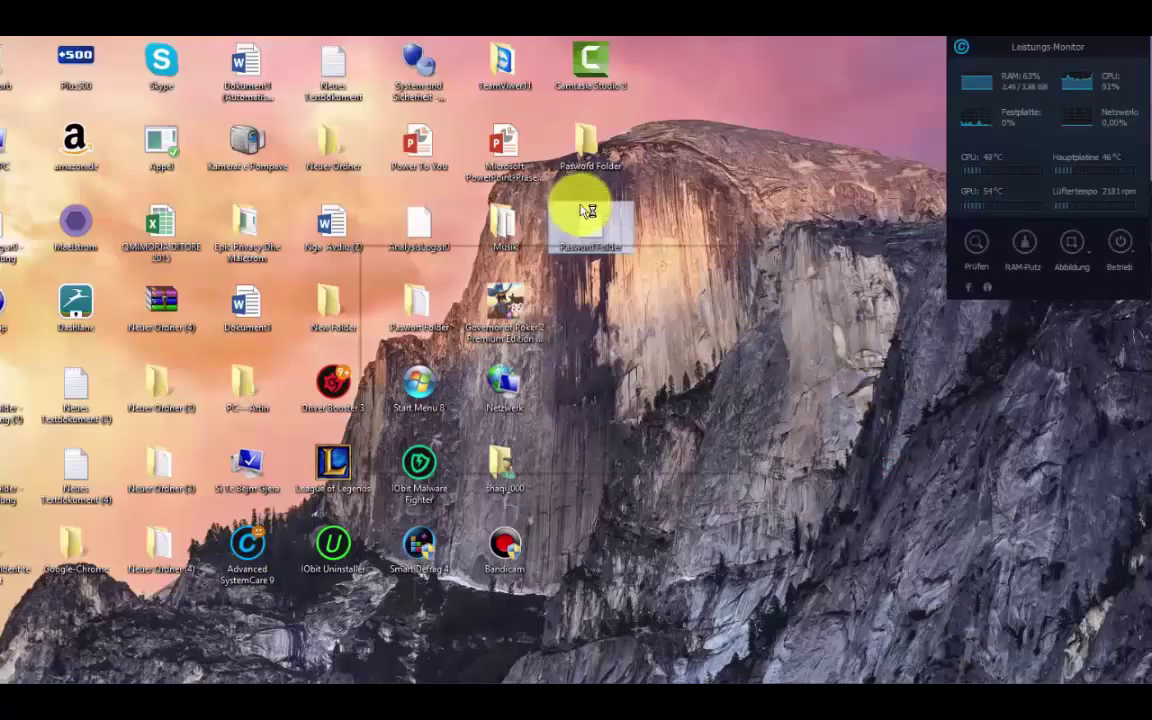
Put the new text document into the Pasword Folder and dismiss the Fences activation notice
{"action": "left_click", "coordinate": [720, 264]}
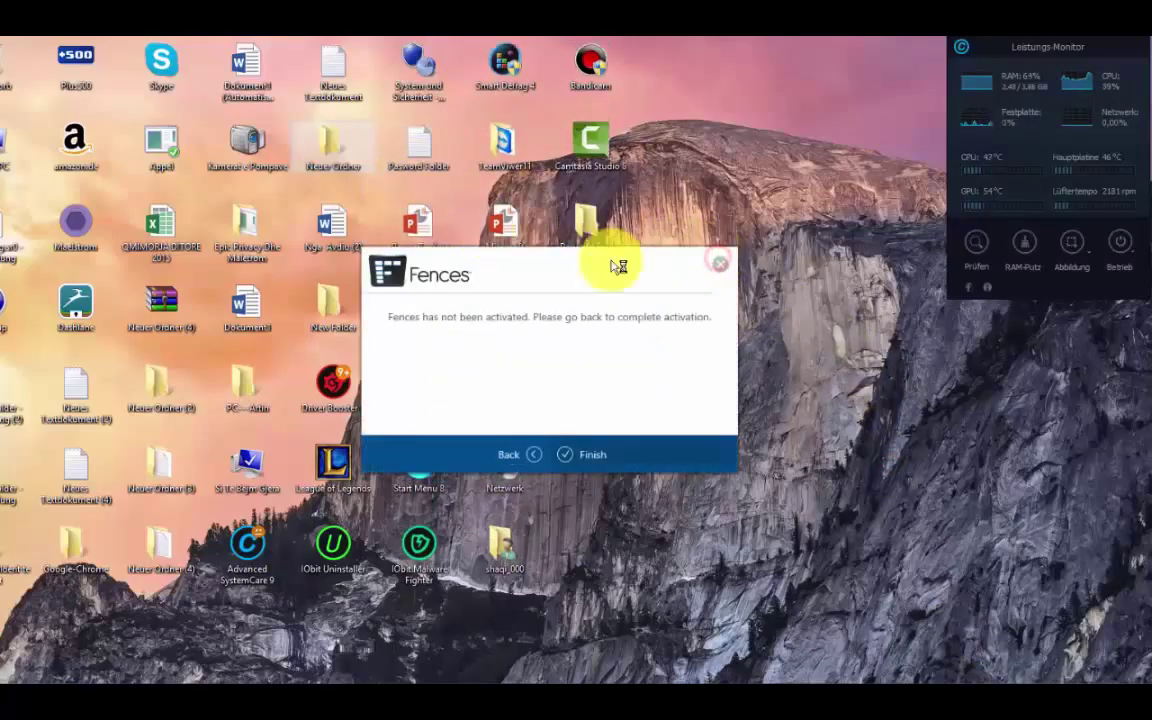
{"action": "left_click", "coordinate": [722, 268]}
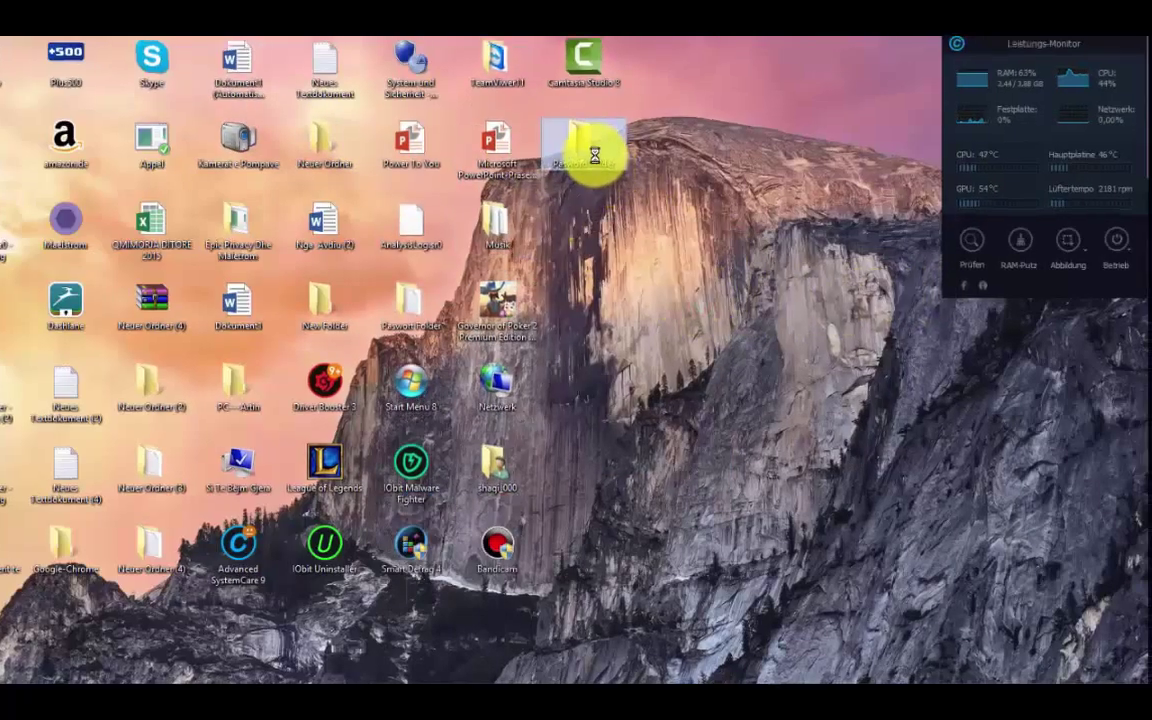
Pack the Pasword Folder into the archive "Pasword Folder.rar" and dismiss the Fences notice
{"action": "right_click", "coordinate": [603, 167]}
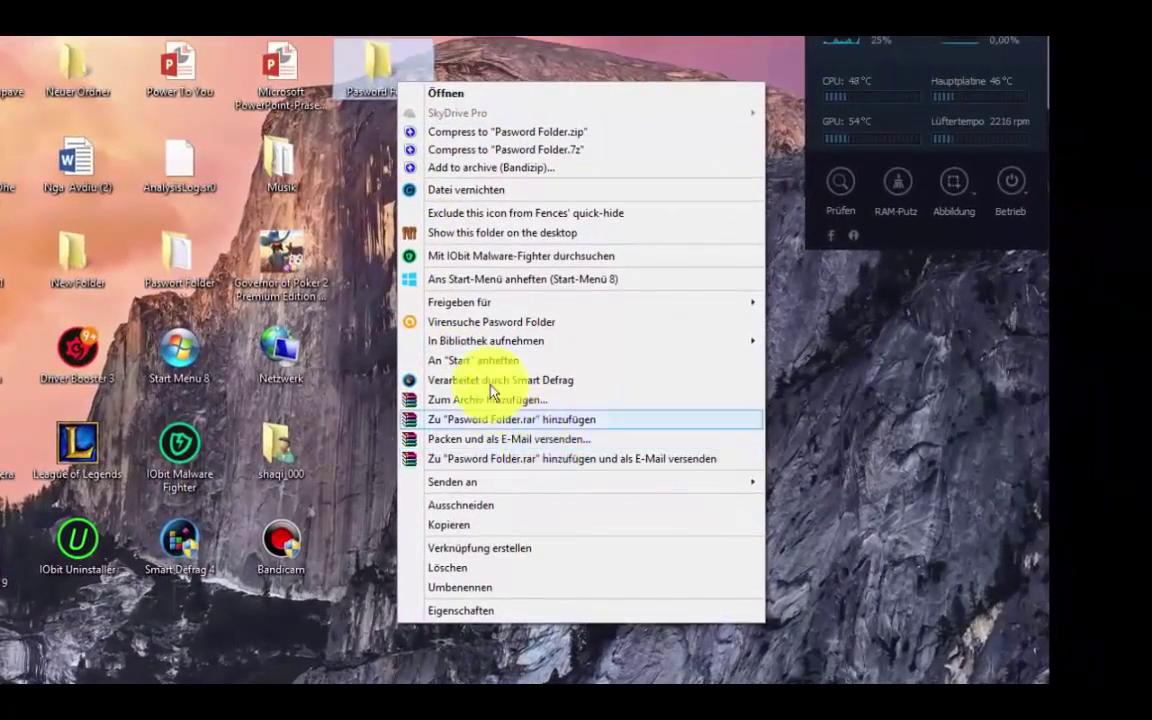
{"action": "left_click", "coordinate": [498, 421]}
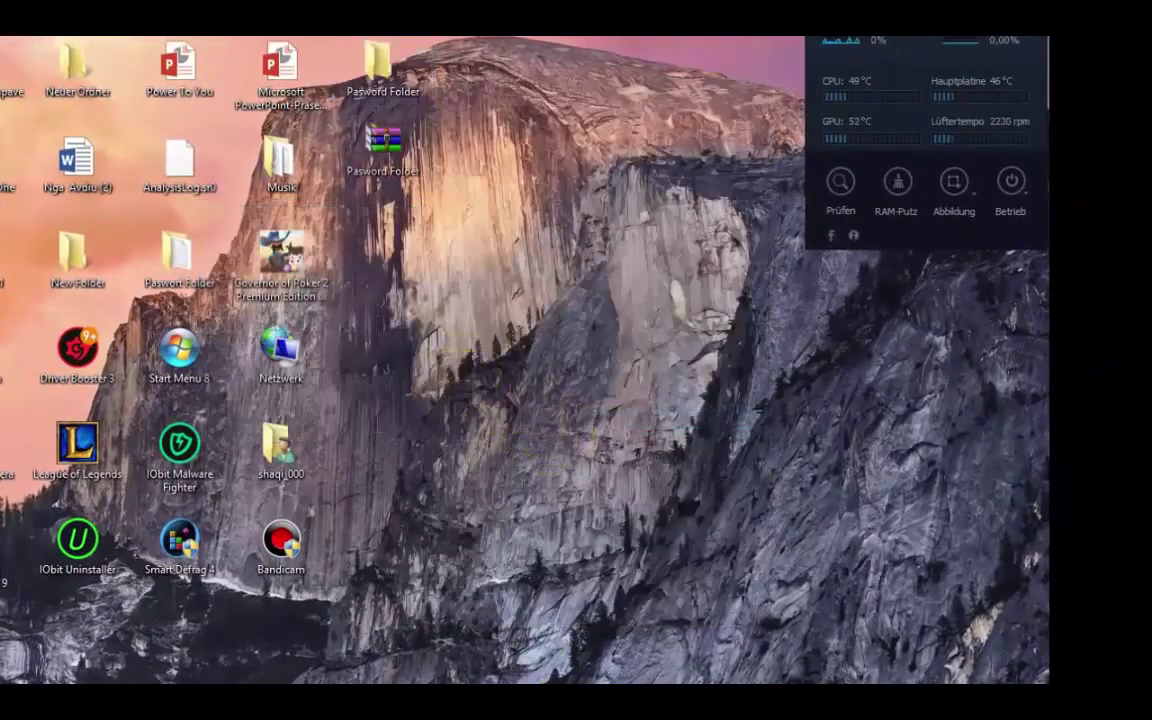
{"action": "left_click", "coordinate": [537, 207]}
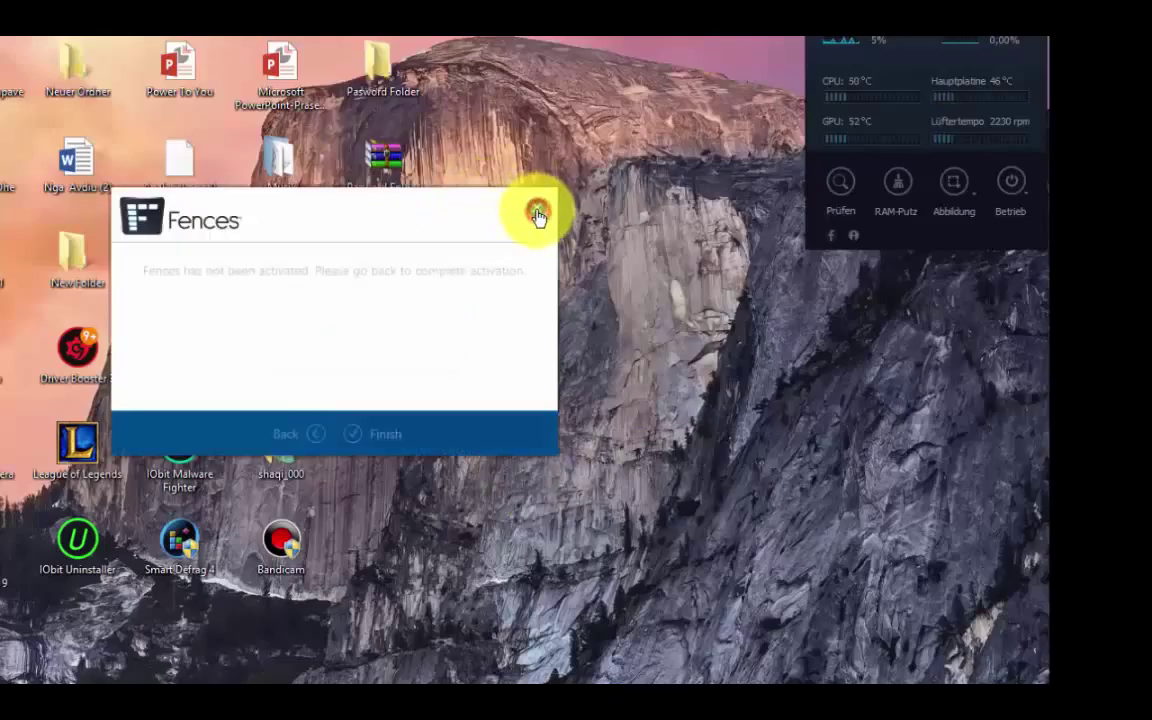
Open the Pasword Folder archive in WinRAR and close the licence purchase reminder
{"action": "double_click", "coordinate": [342, 170]}
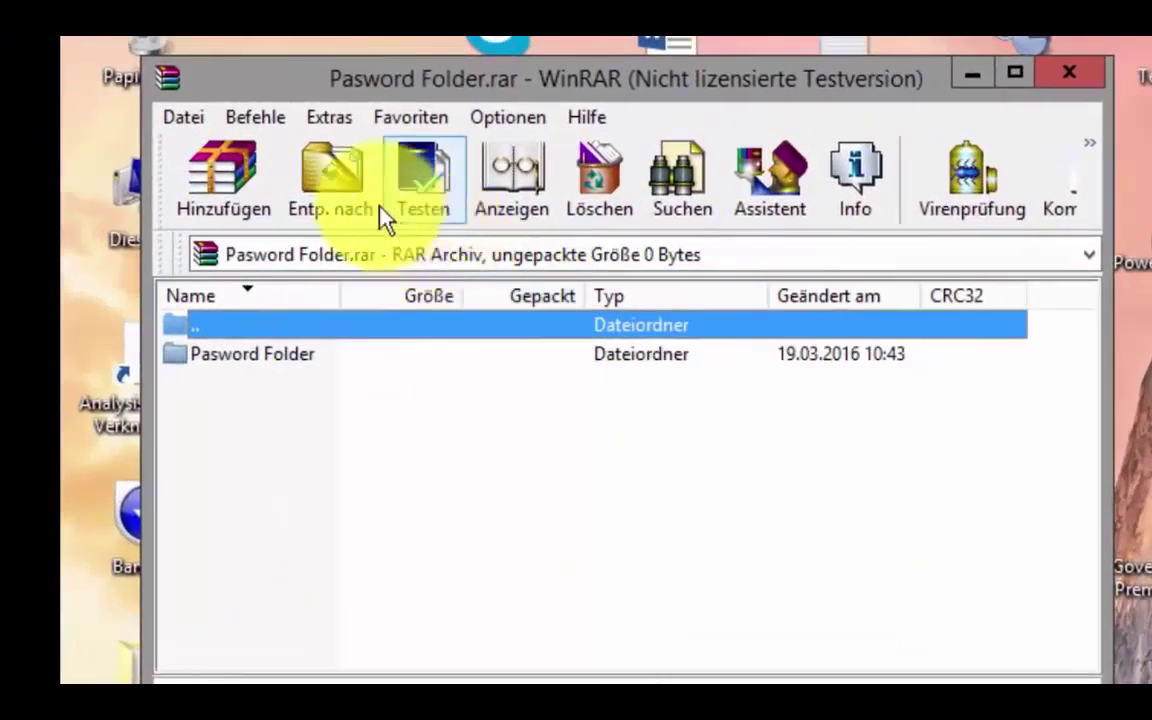
{"action": "left_click", "coordinate": [243, 170]}
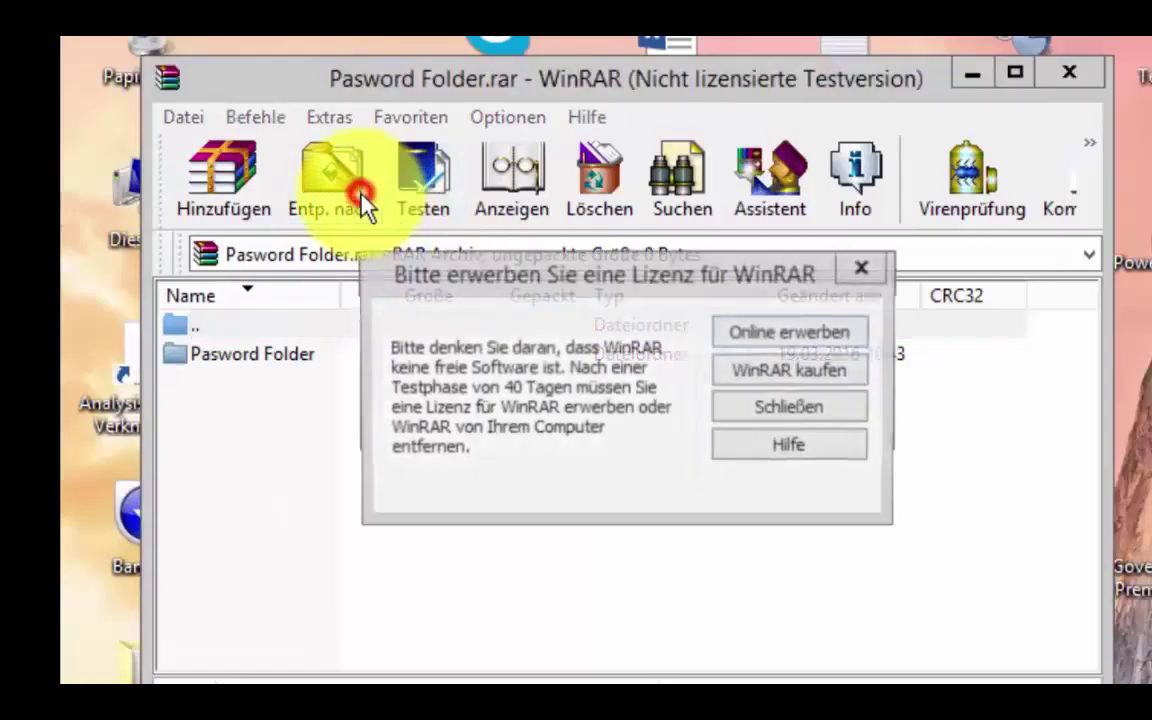
{"action": "left_click", "coordinate": [717, 232]}
{"action": "left_click", "coordinate": [316, 172]}
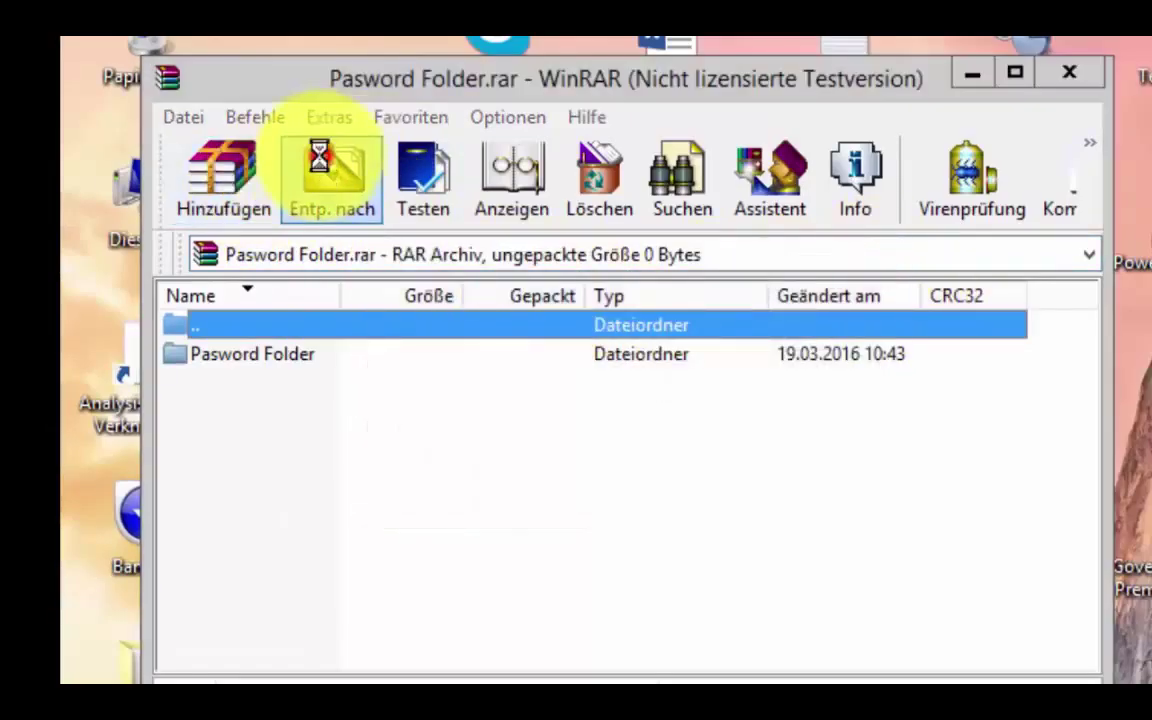
{"action": "left_click_drag", "start_coordinate": [395, 176], "coordinate": [247, 176]}
{"action": "left_click", "coordinate": [1076, 40]}
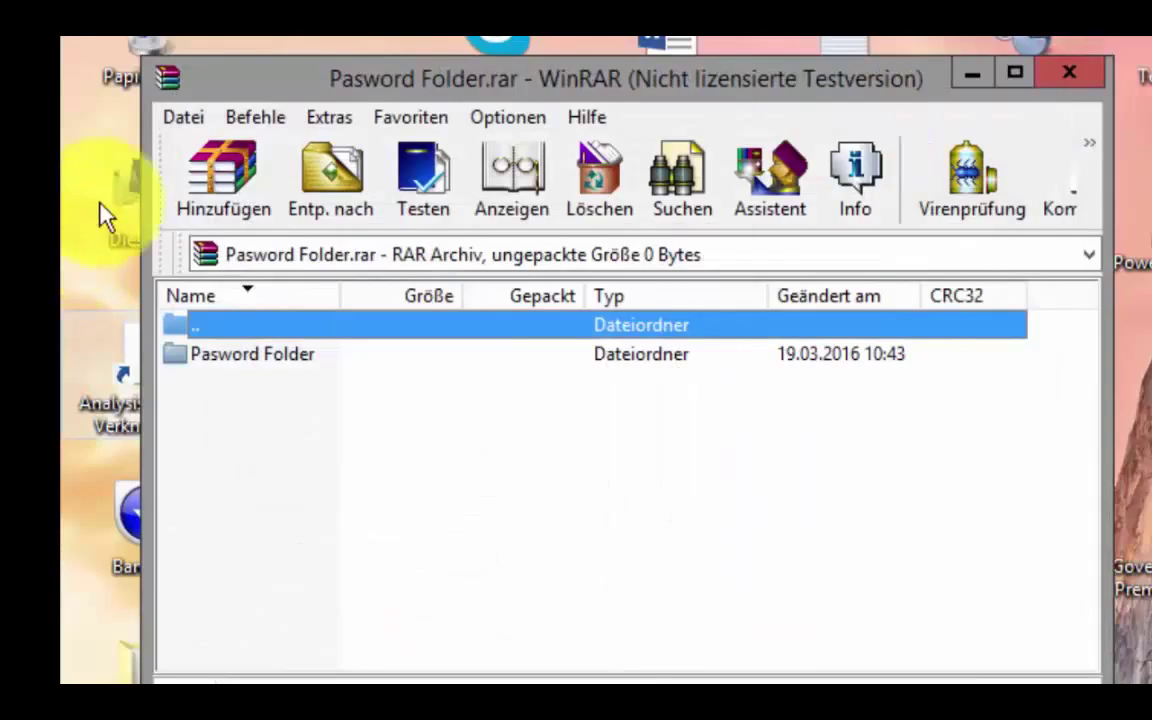
Choose the text document inside the desktop's "Paswort Folder" as the file to add to the archive
{"action": "left_click", "coordinate": [226, 182]}
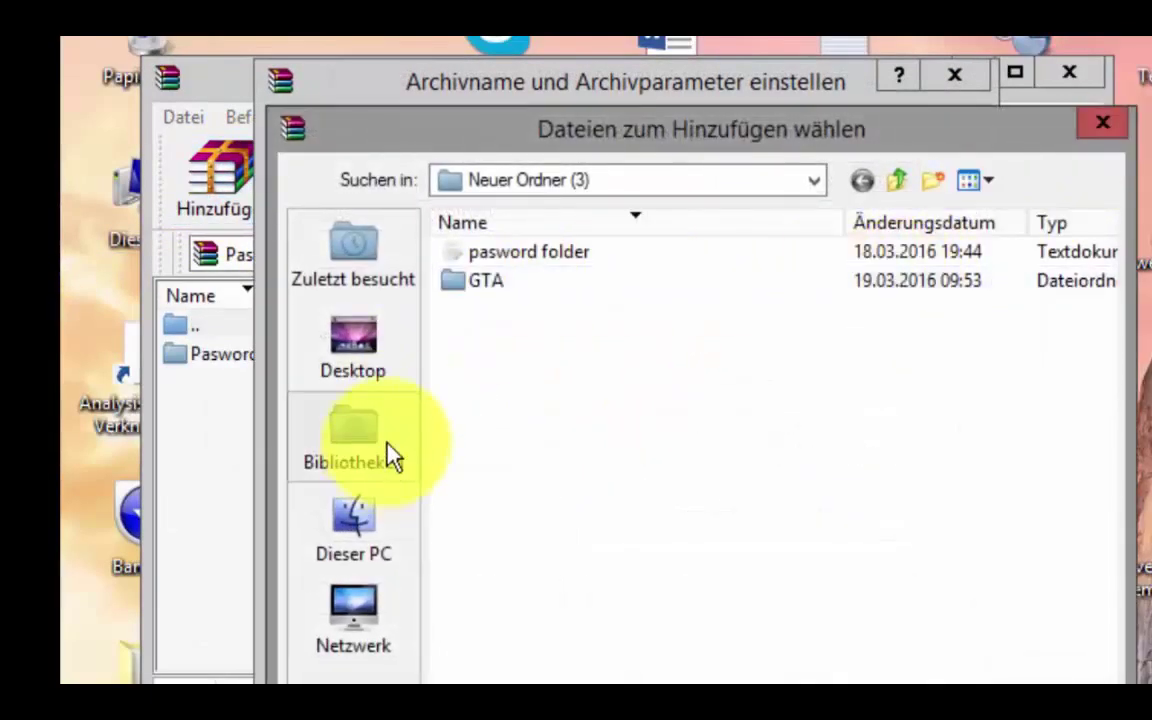
{"action": "left_click", "coordinate": [383, 355]}
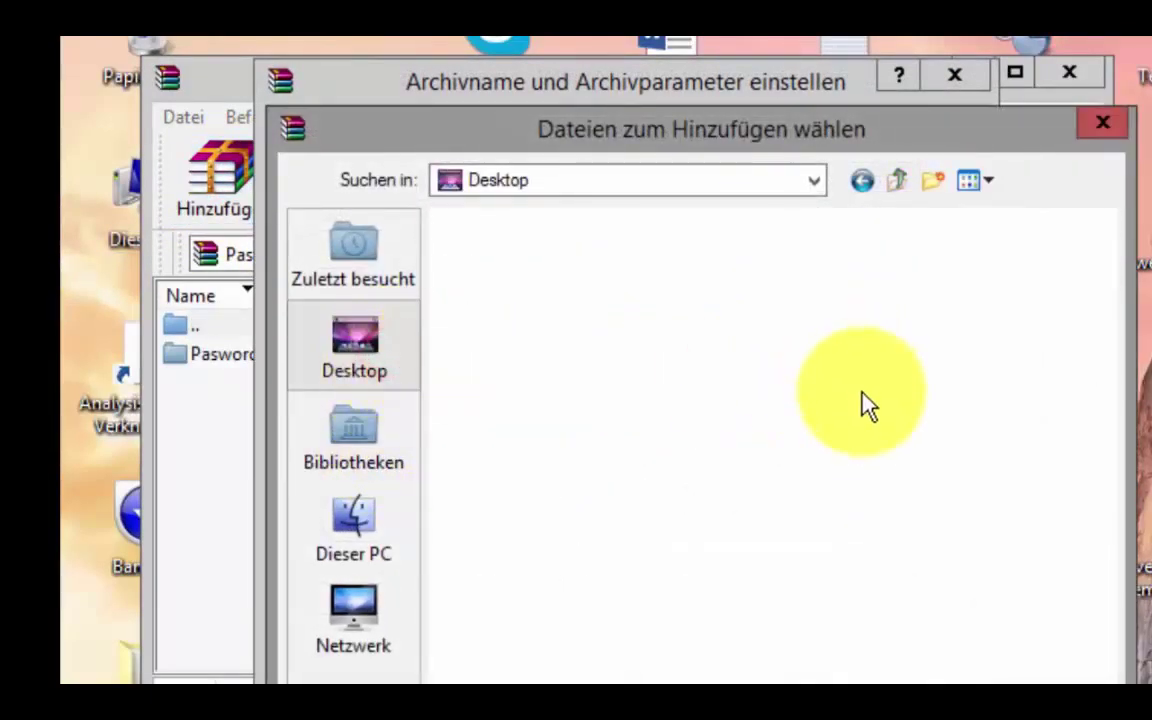
{"action": "scroll", "coordinate": [861, 404], "scroll_direction": "down", "scroll_amount": 5}
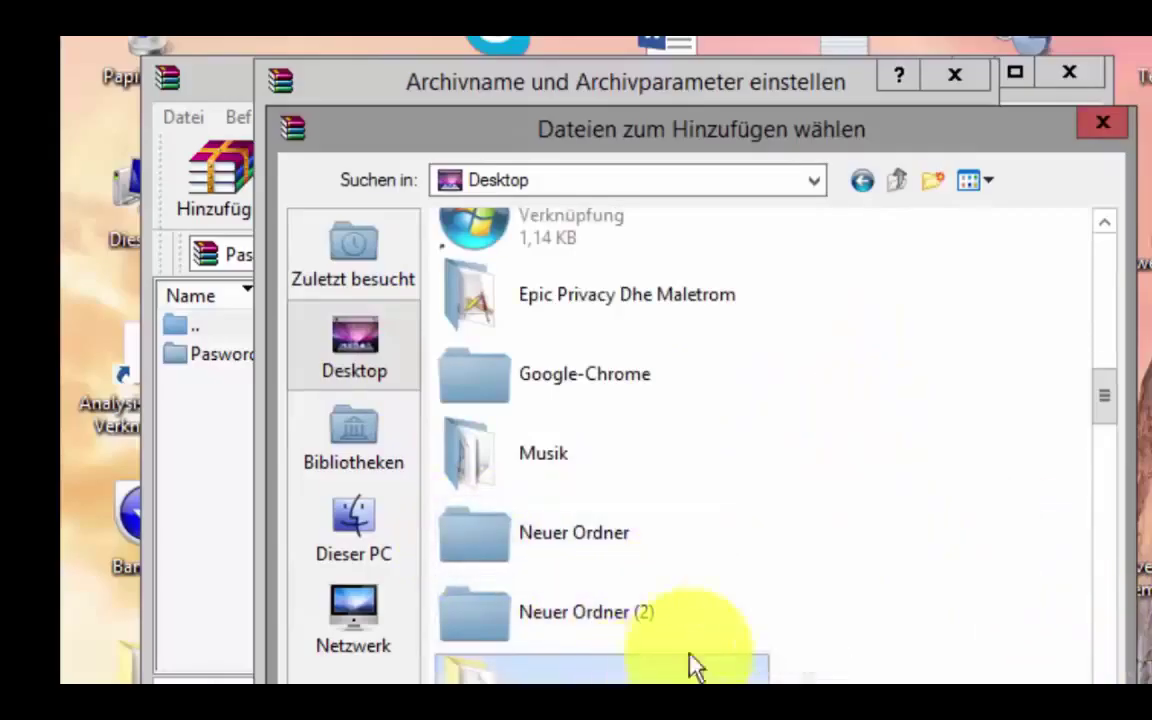
{"action": "left_click", "coordinate": [1113, 399]}
{"action": "left_click_drag", "start_coordinate": [1111, 423], "coordinate": [1111, 447]}
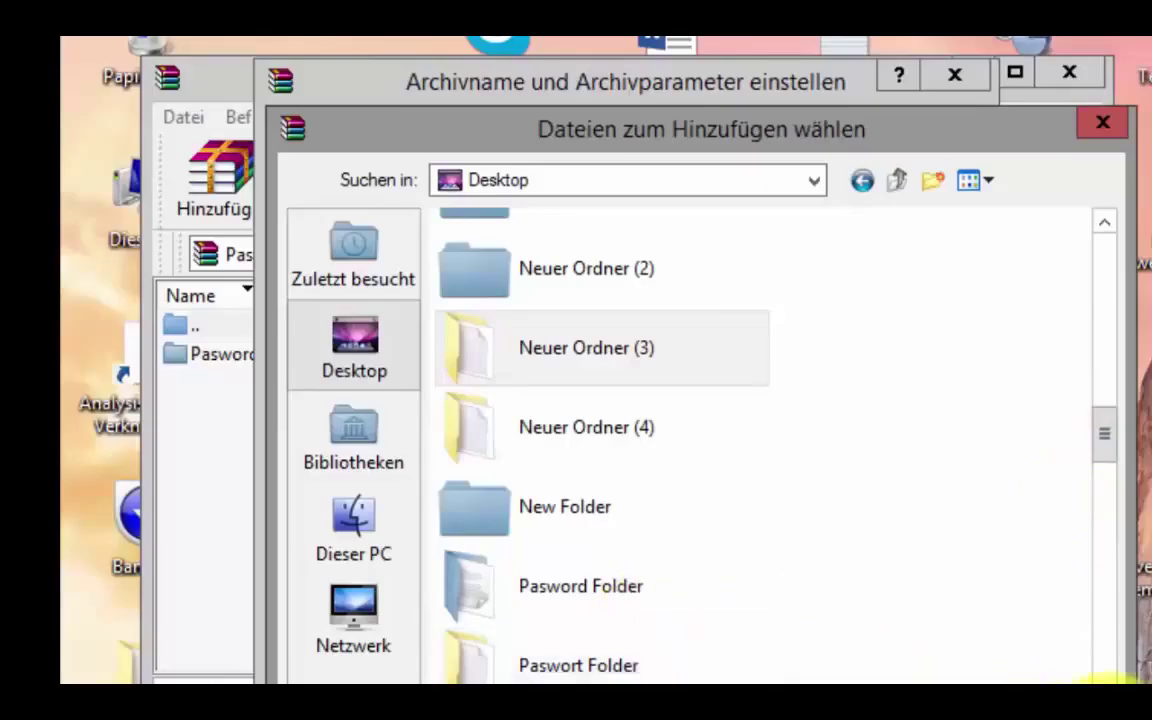
{"action": "scroll", "coordinate": [1105, 668], "scroll_direction": "down", "scroll_amount": 1}
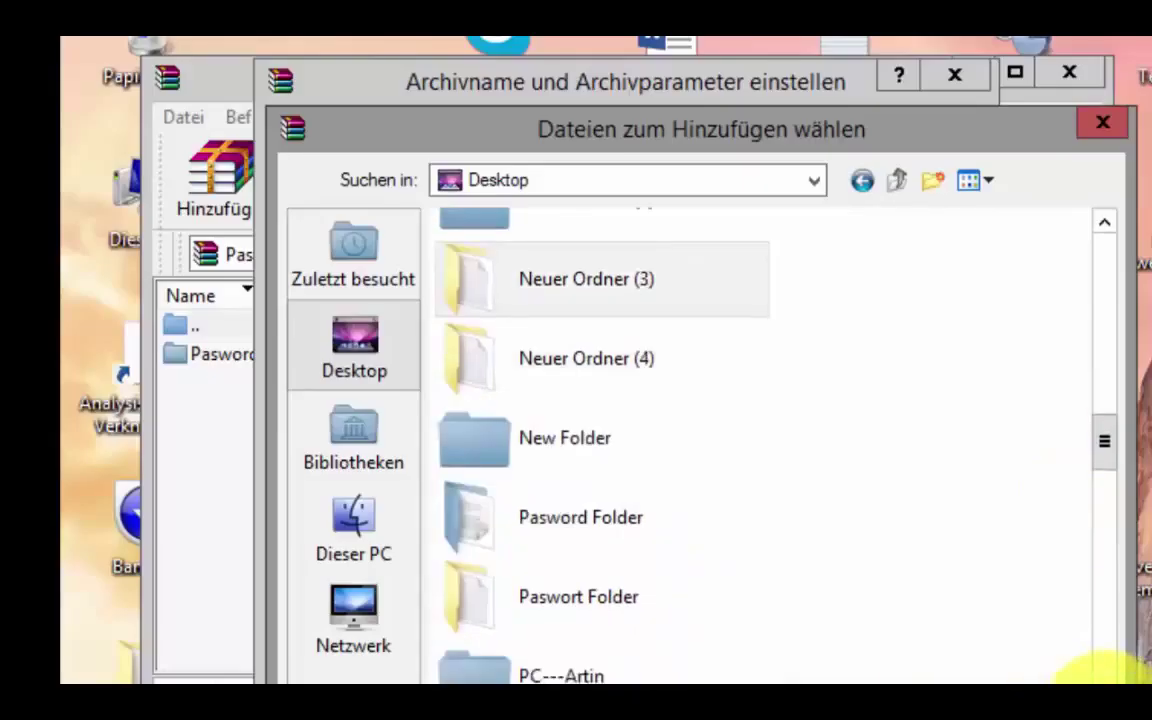
{"action": "scroll", "coordinate": [1105, 668], "scroll_direction": "down", "scroll_amount": 2}
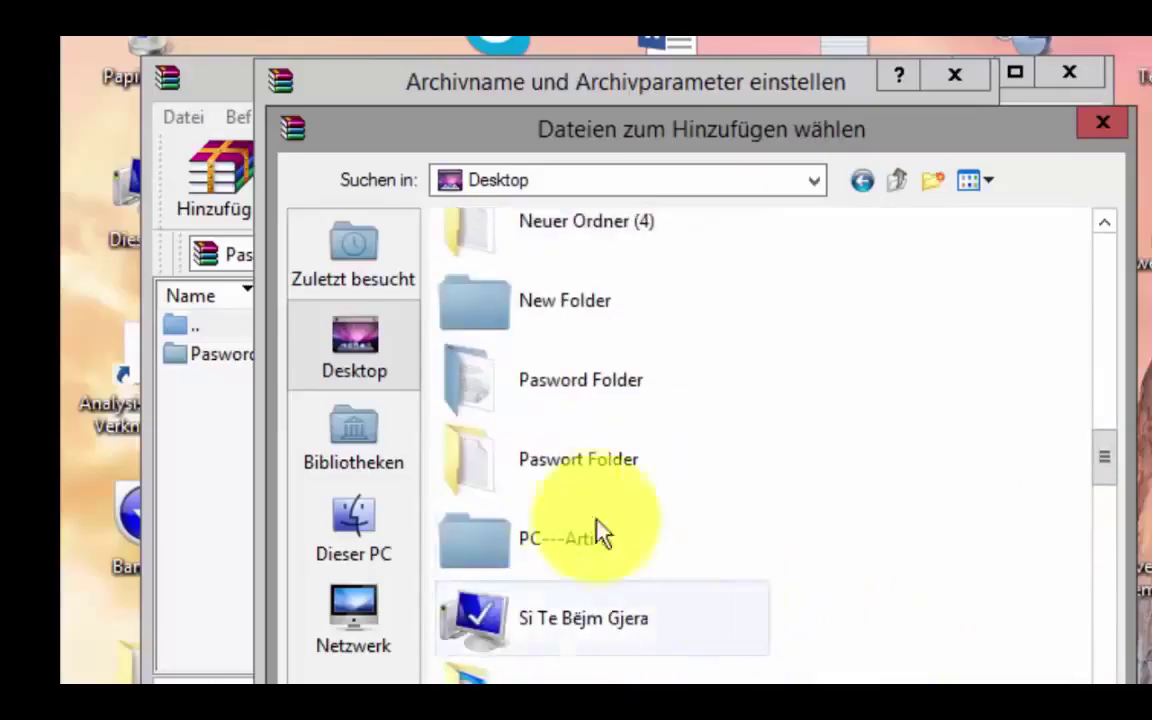
{"action": "double_click", "coordinate": [555, 470]}
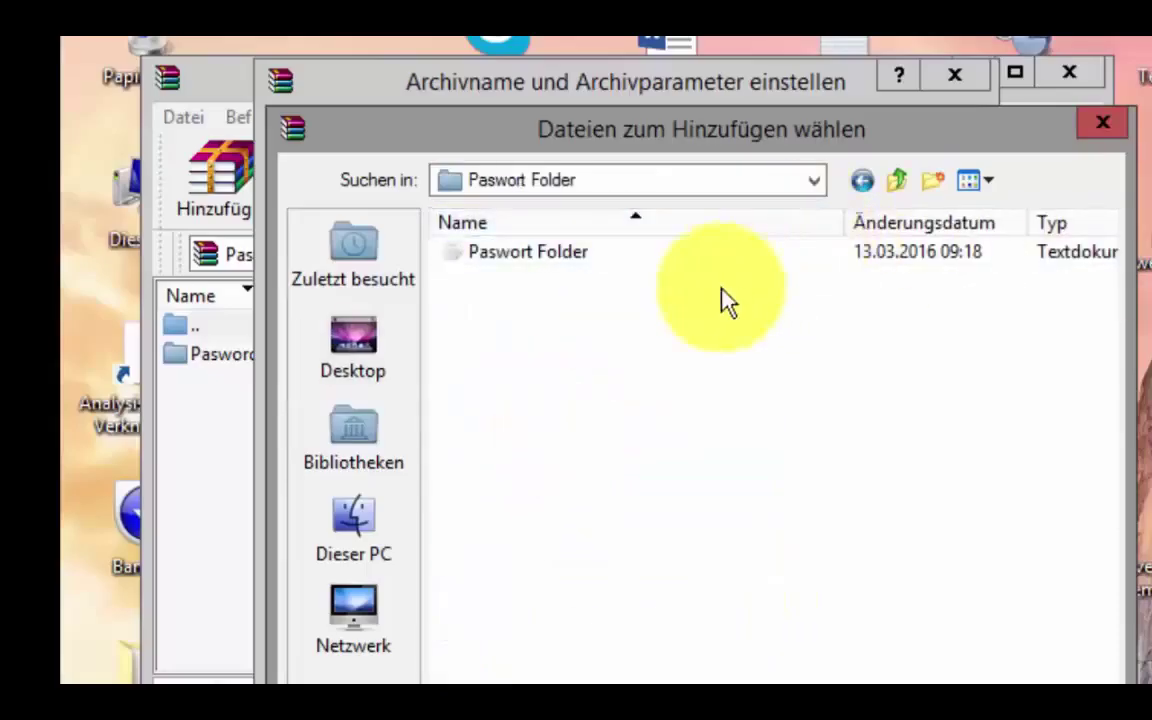
{"action": "double_click", "coordinate": [718, 254]}
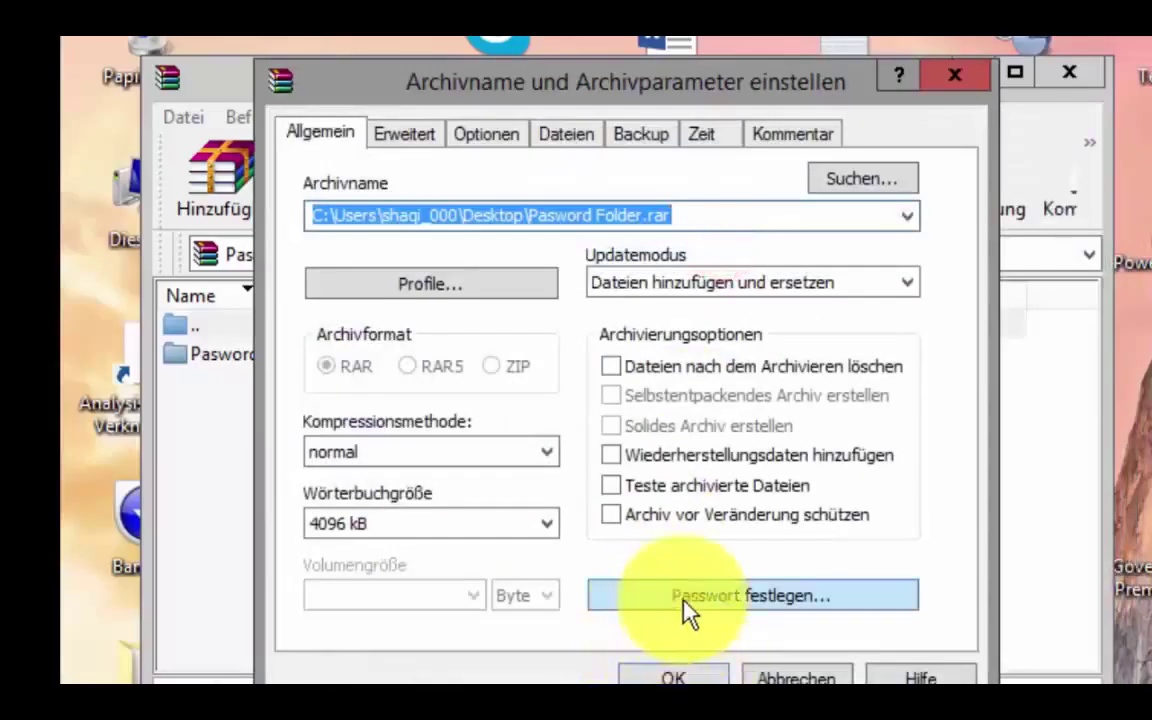
Set an archive password, entering it in both the password and repeat-password fields, and confirm it
{"action": "left_click", "coordinate": [678, 600]}
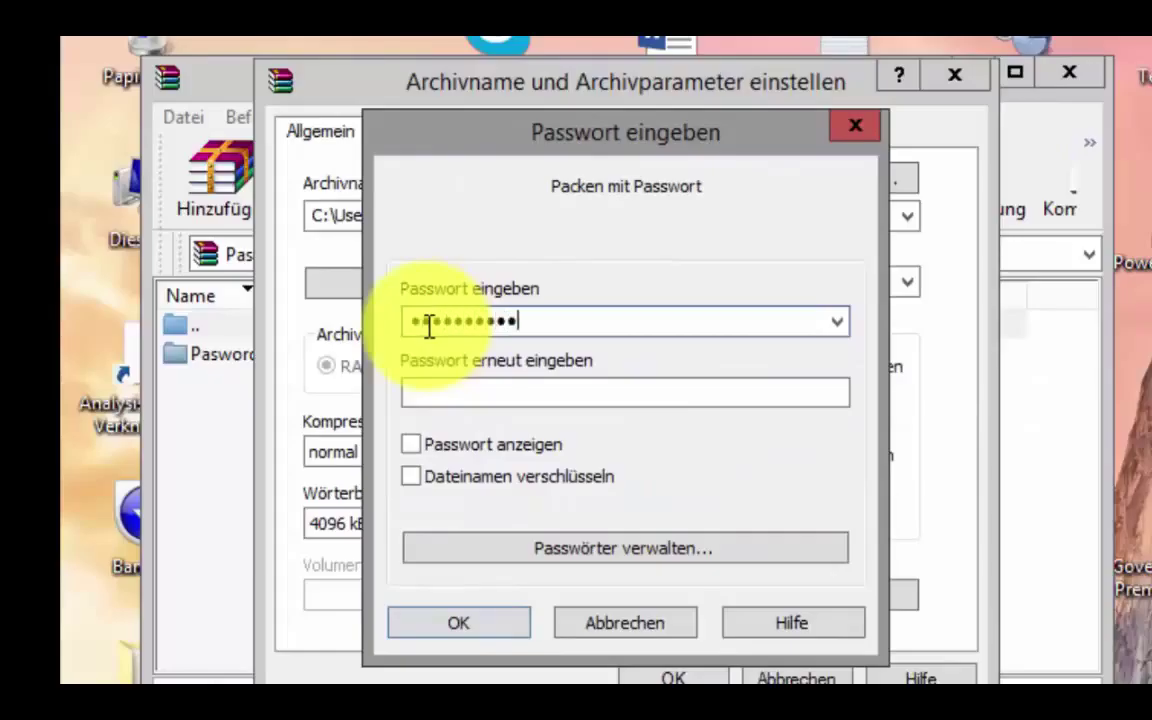
{"action": "left_click", "coordinate": [467, 390]}
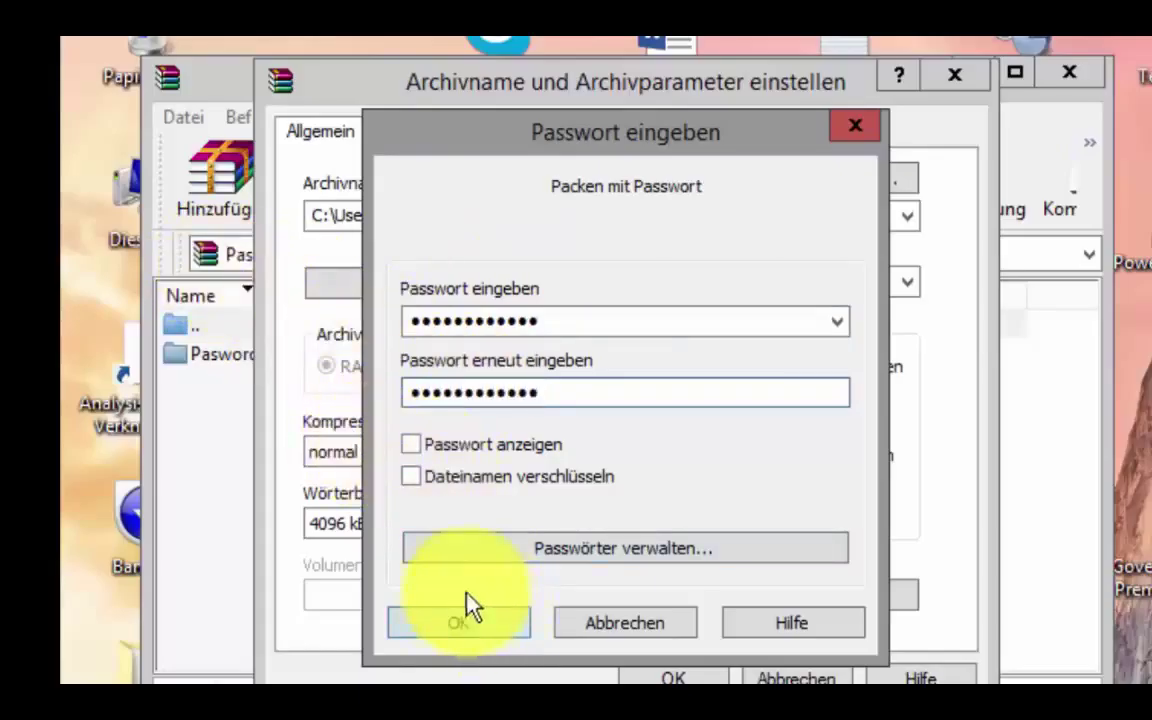
{"action": "left_click", "coordinate": [465, 620]}
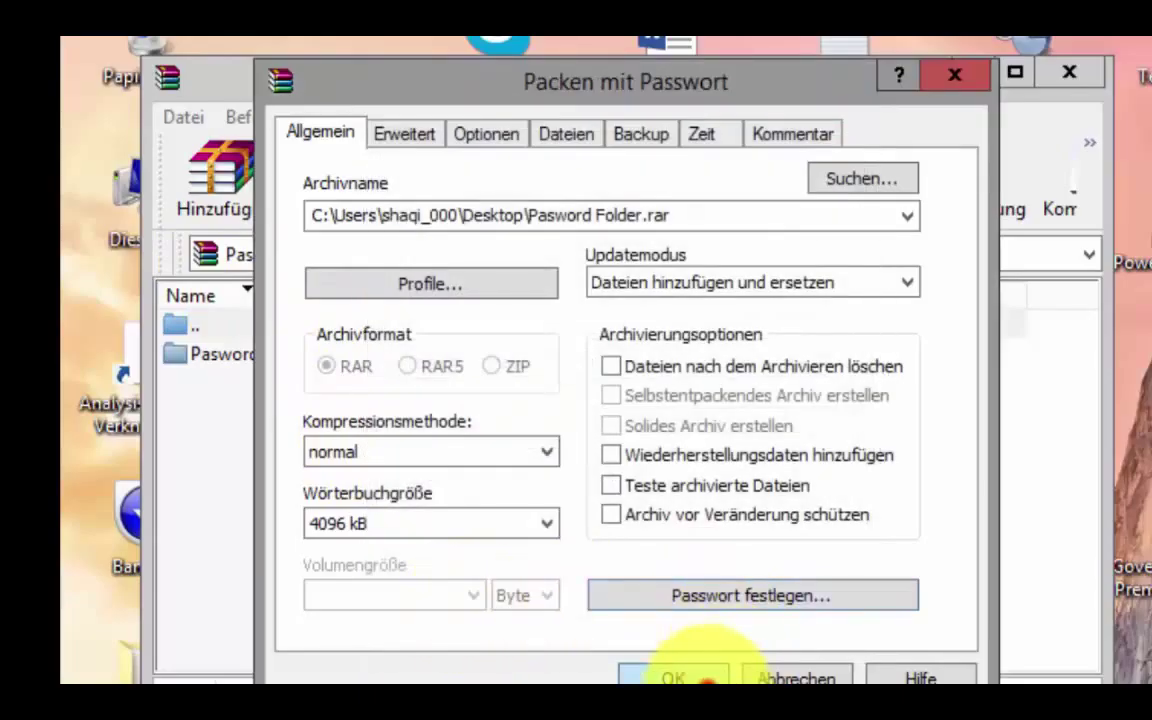
Pack Paswort Folder.txt into the protected archive, open it with the archive password and close it without saving changes
{"action": "left_click", "coordinate": [690, 677]}
{"action": "double_click", "coordinate": [239, 388]}
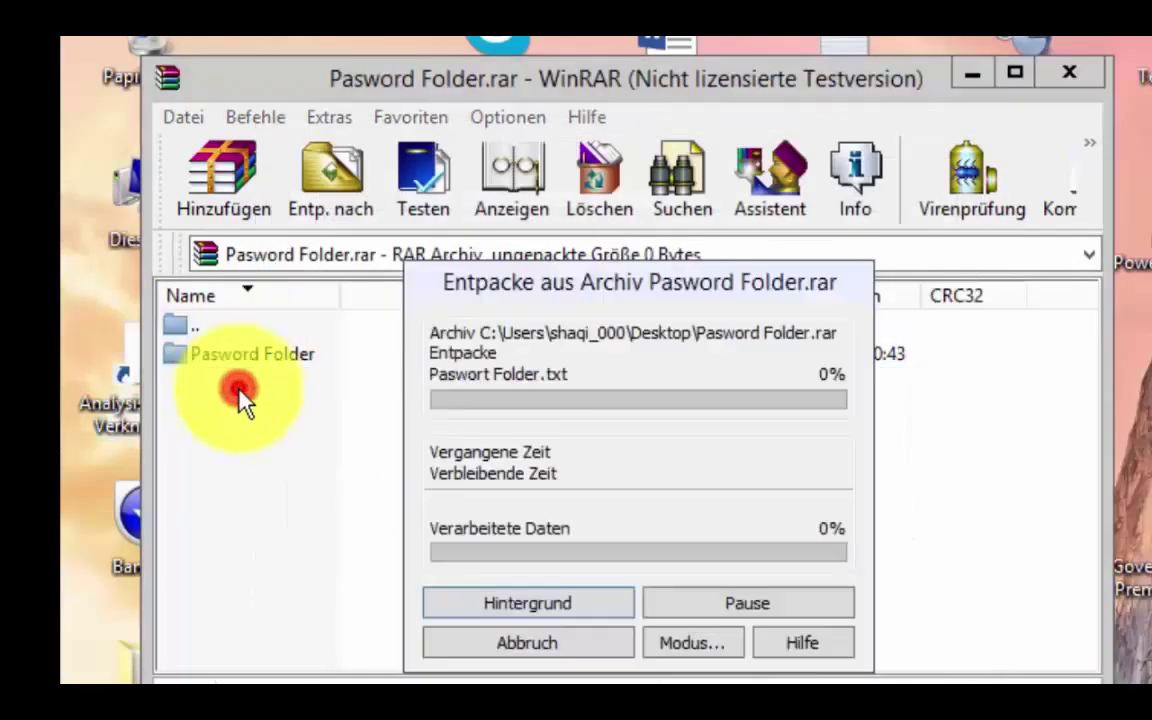
{"action": "type", "text": "1"}
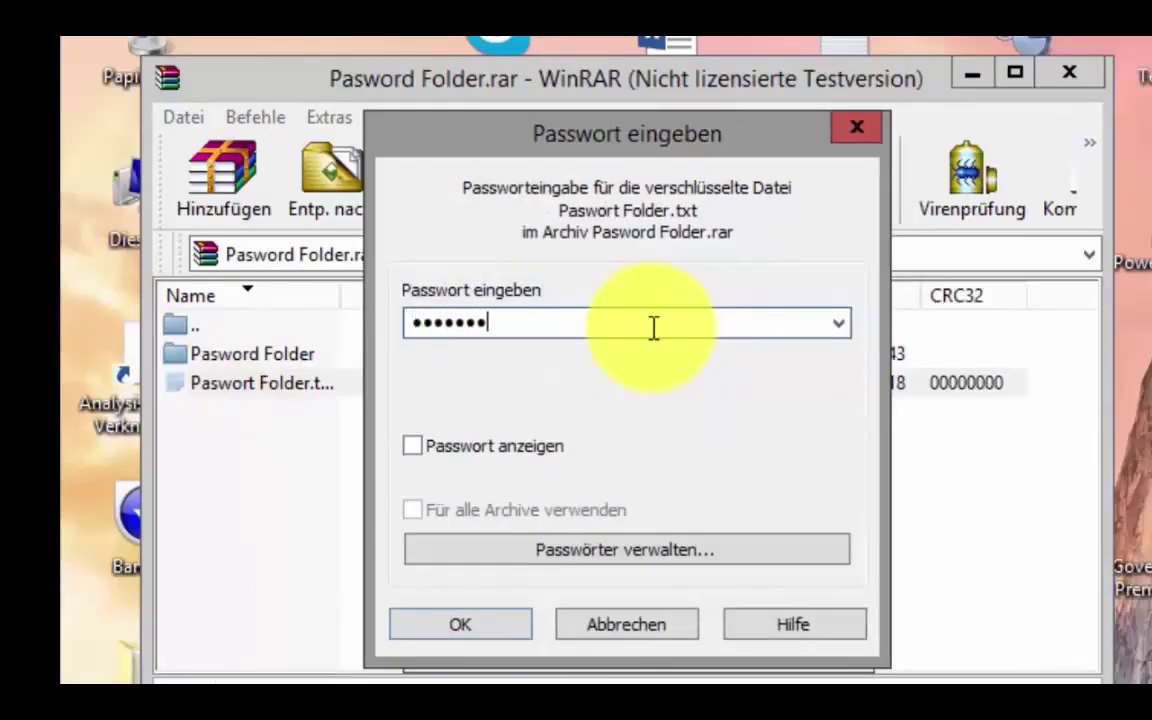
{"action": "key", "text": "Return"}
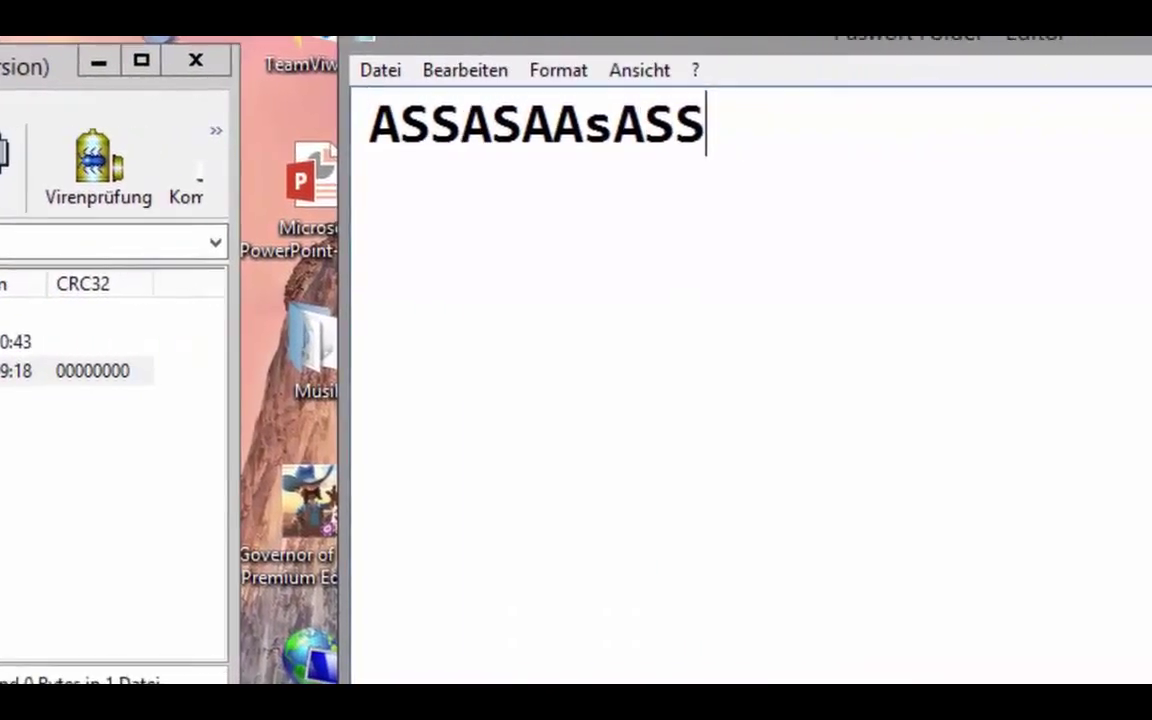
{"action": "key", "text": "alt+F4"}
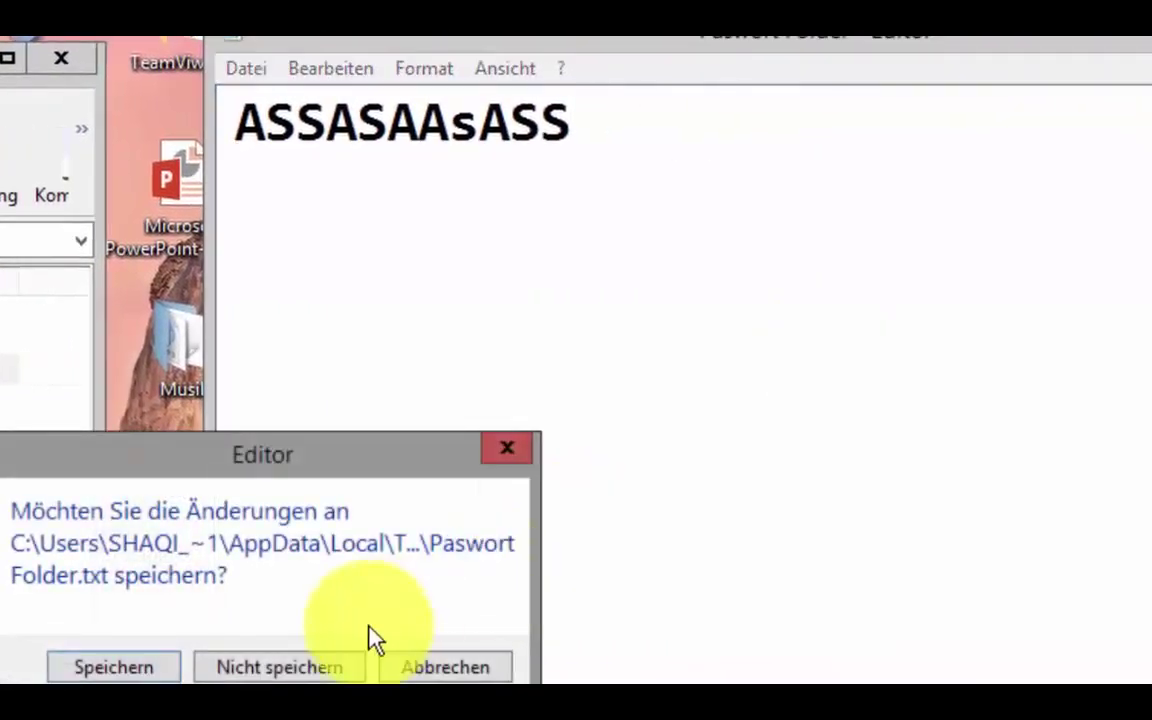
{"action": "left_click", "coordinate": [329, 668]}
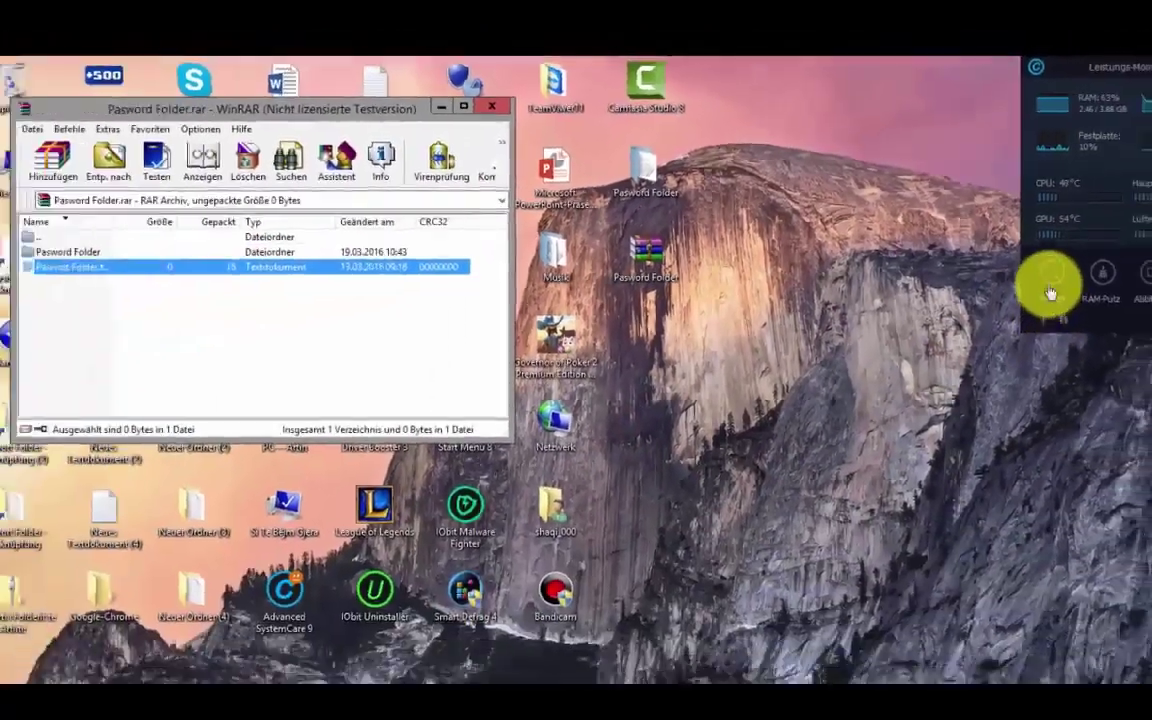
{"action": "left_click", "coordinate": [1050, 290]}
{"action": "left_click", "coordinate": [130, 245]}
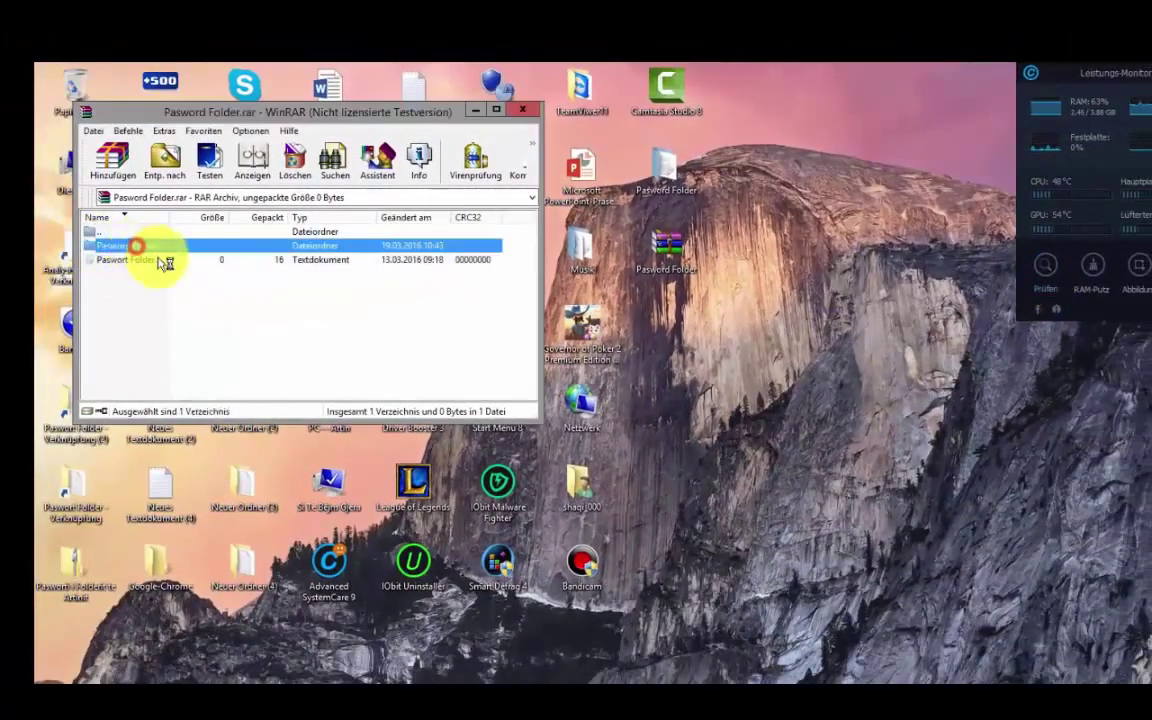
{"action": "left_click", "coordinate": [155, 259]}
{"action": "left_click", "coordinate": [810, 360]}
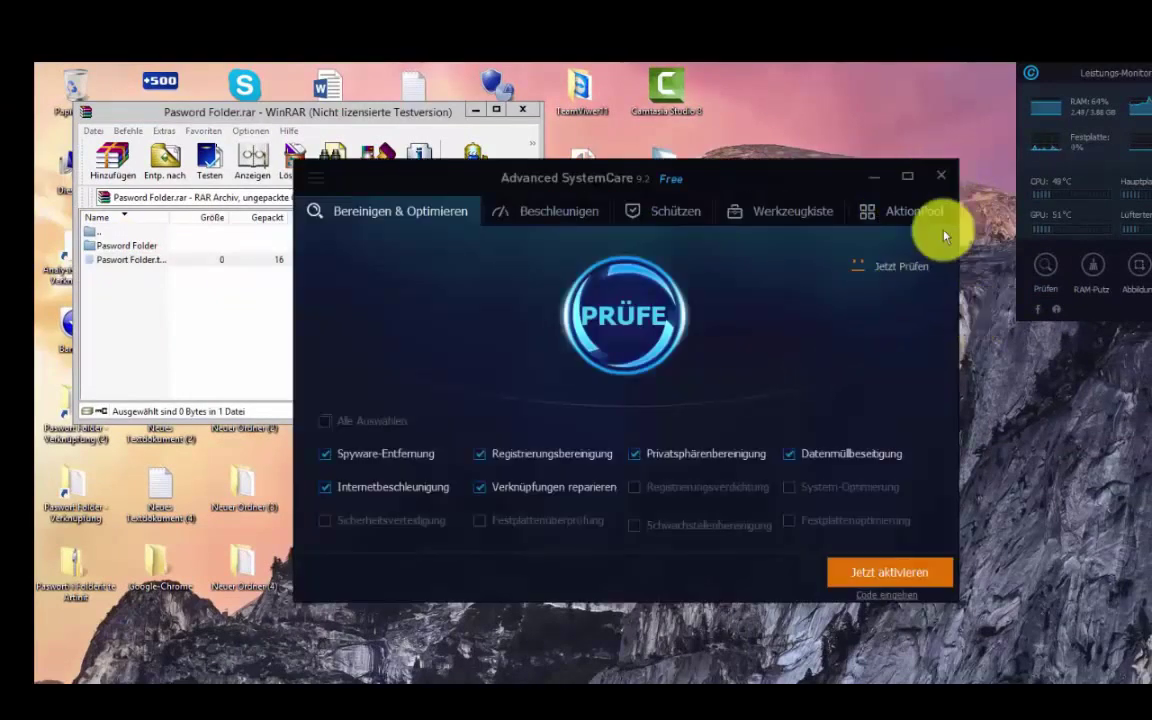
{"action": "left_click", "coordinate": [938, 180]}
{"action": "left_click", "coordinate": [784, 340]}
{"action": "left_click_drag", "start_coordinate": [49, 295], "coordinate": [566, 257]}
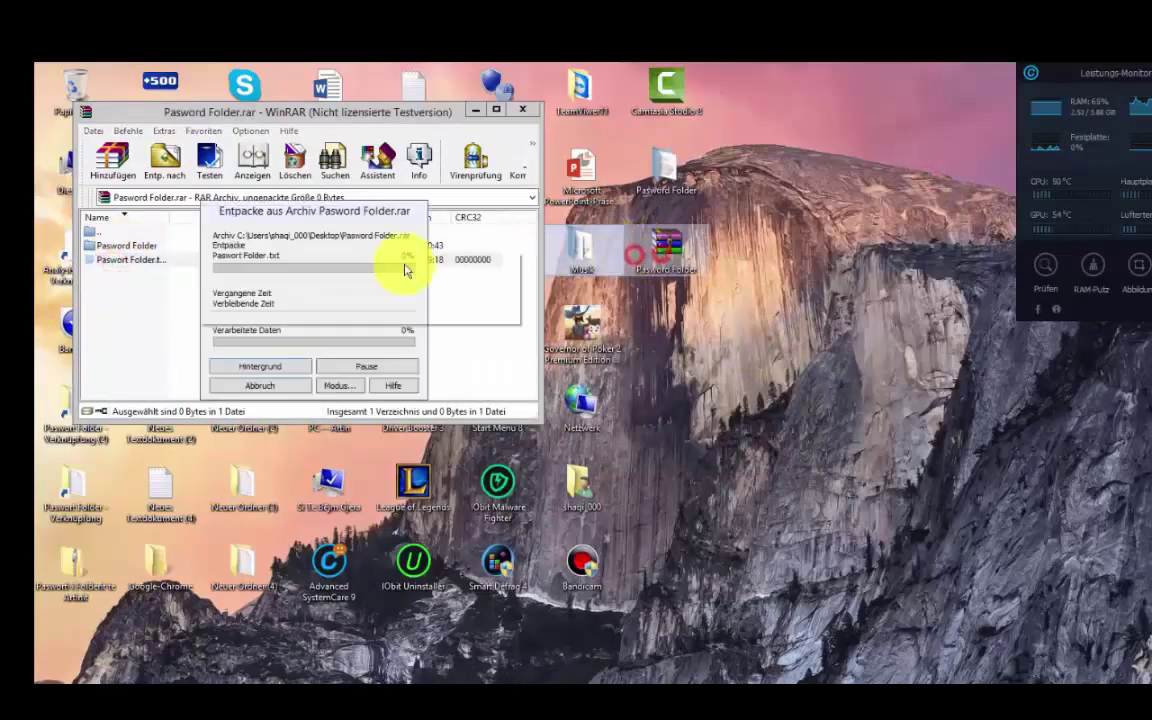
{"action": "left_click", "coordinate": [423, 137]}
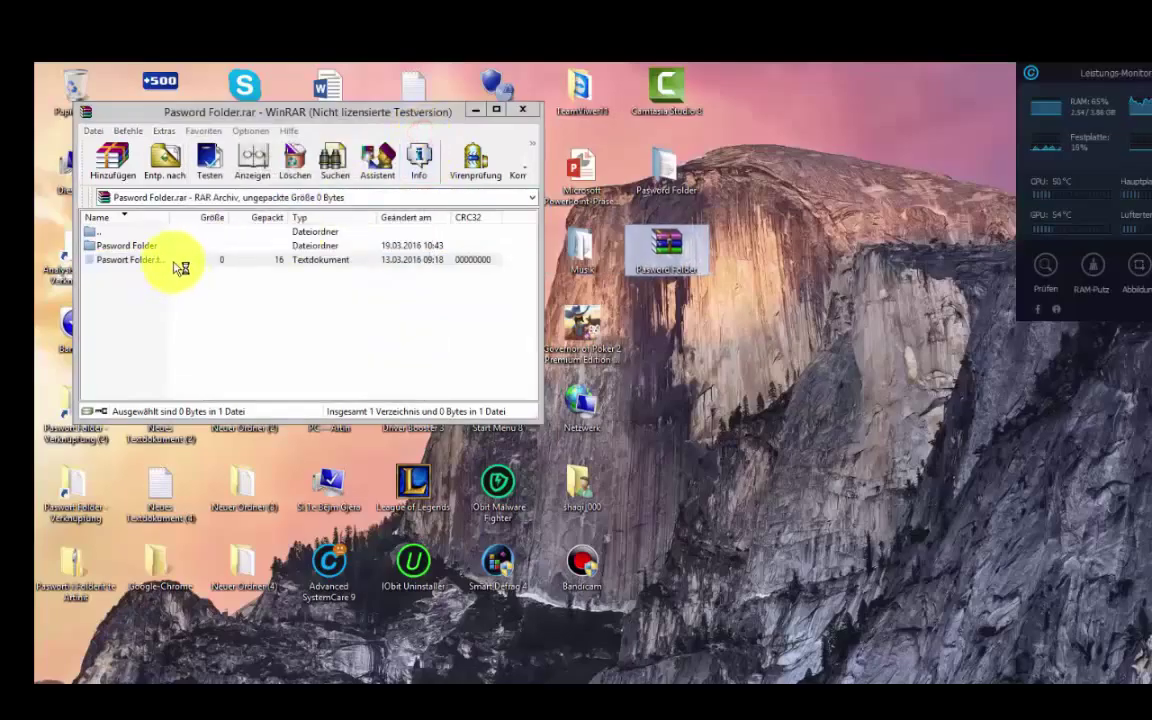
Select all entries in the Pasword Folder archive and close the Fences product key notice
{"action": "right_click", "coordinate": [173, 262]}
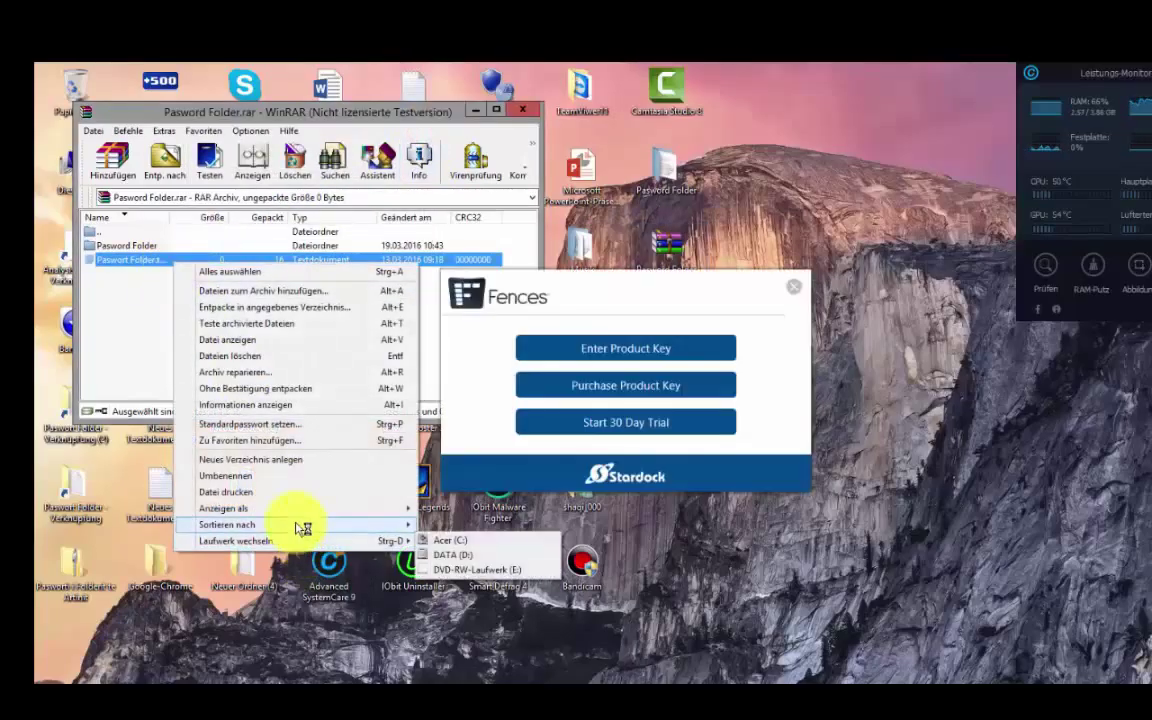
{"action": "left_click", "coordinate": [224, 273]}
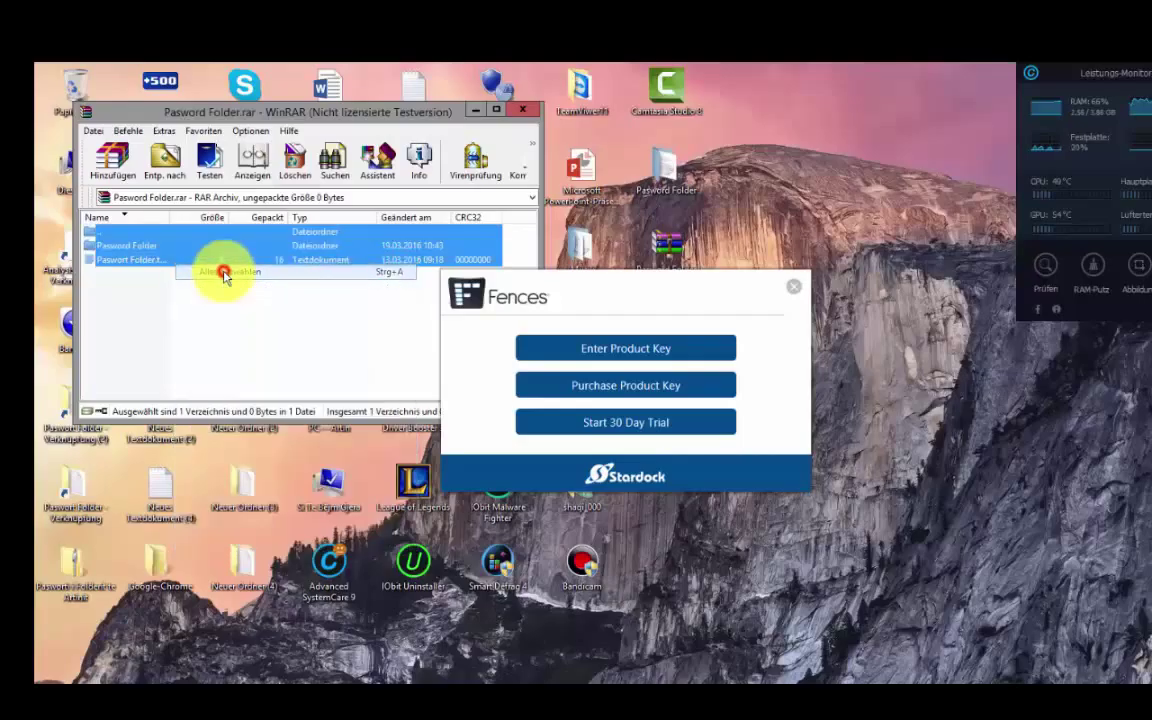
{"action": "left_click", "coordinate": [793, 288]}
{"action": "left_click", "coordinate": [790, 288]}
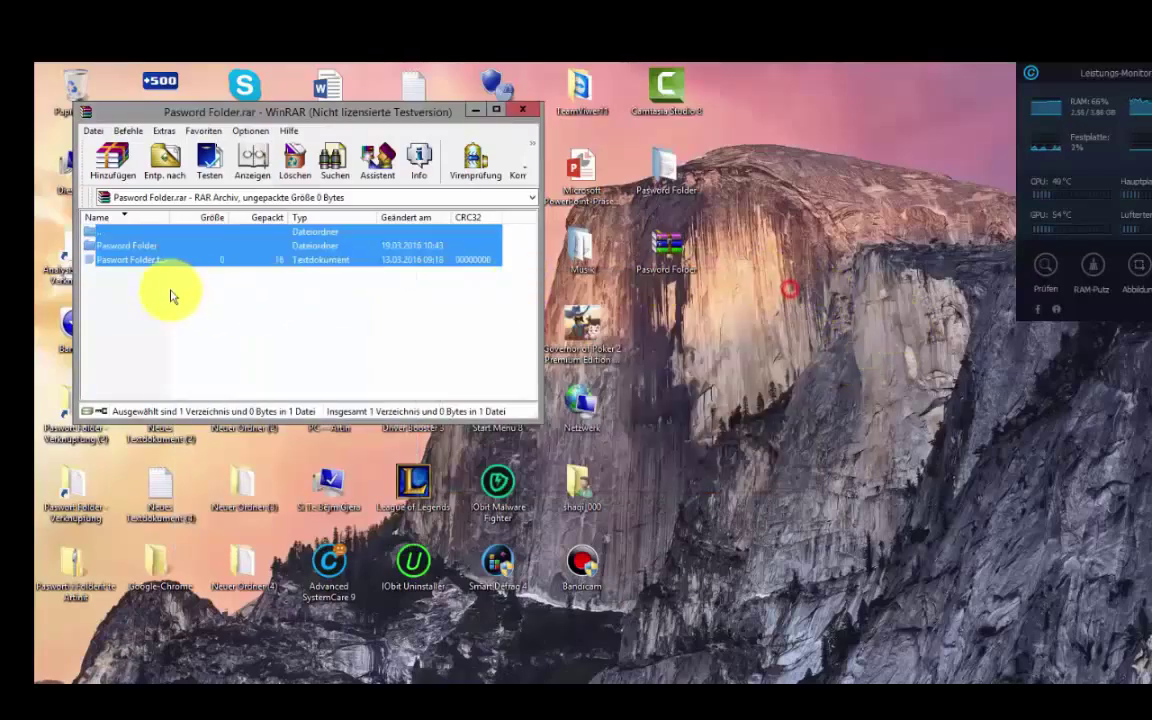
View the text document in the archive's Pasword Folder, close it and return to the archive's top level
{"action": "right_click", "coordinate": [178, 227]}
{"action": "left_click", "coordinate": [155, 245]}
{"action": "double_click", "coordinate": [155, 245]}
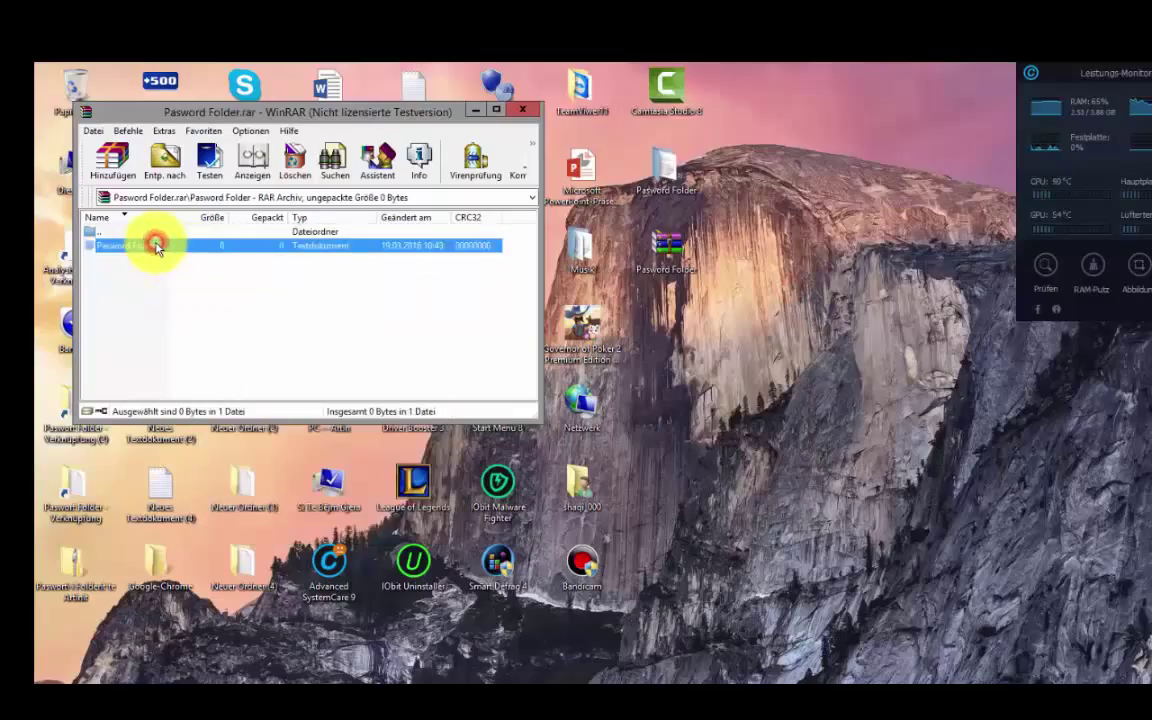
{"action": "double_click", "coordinate": [155, 245]}
{"action": "left_click", "coordinate": [1140, 94]}
{"action": "double_click", "coordinate": [160, 231]}
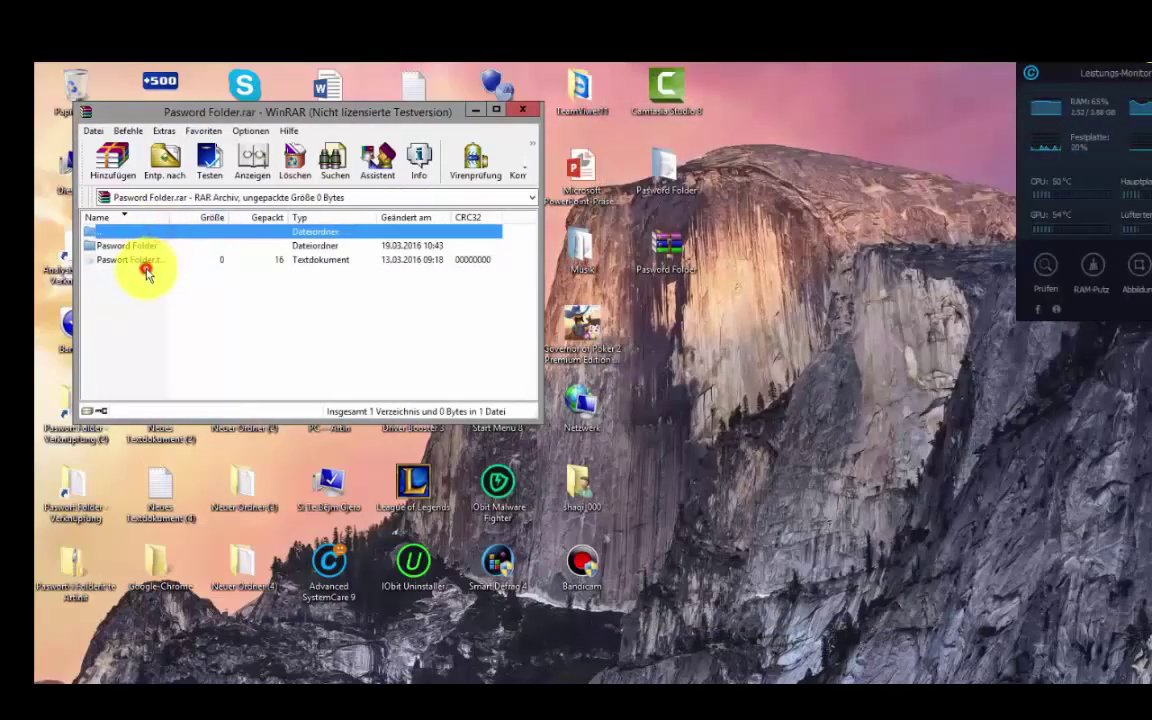
Add the text document from the desktop's Paswort Folder to the archive again, without setting a password
{"action": "left_click", "coordinate": [147, 260]}
{"action": "right_click", "coordinate": [172, 262]}
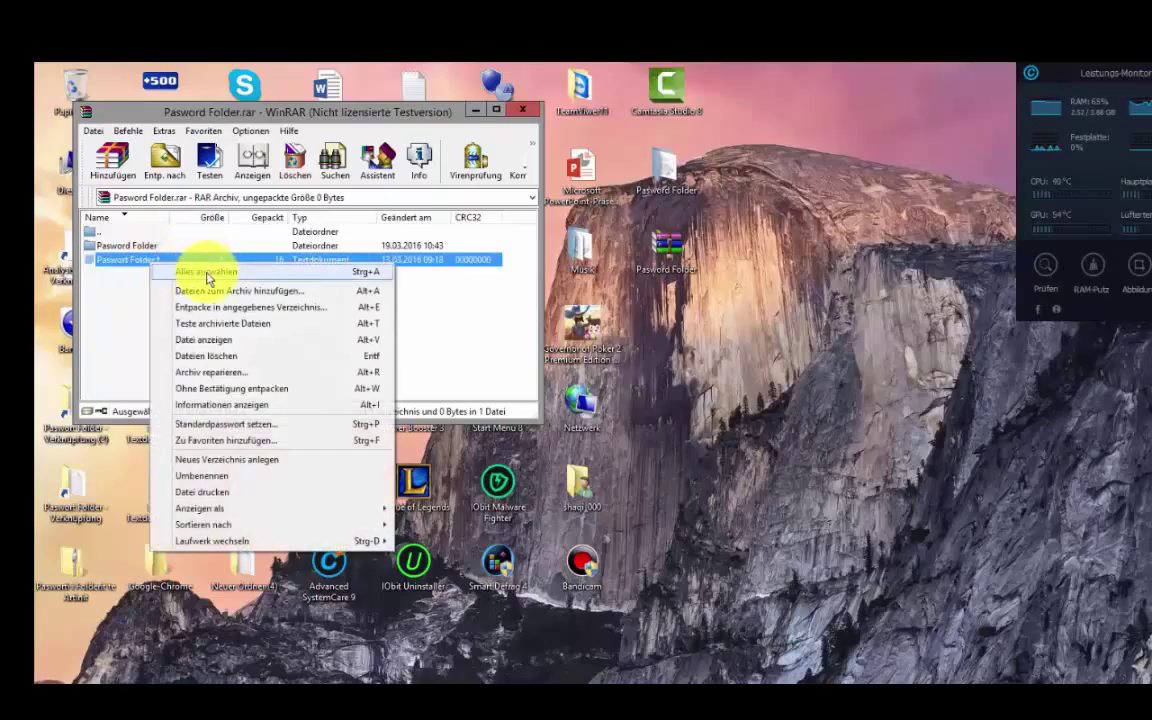
{"action": "left_click", "coordinate": [205, 290]}
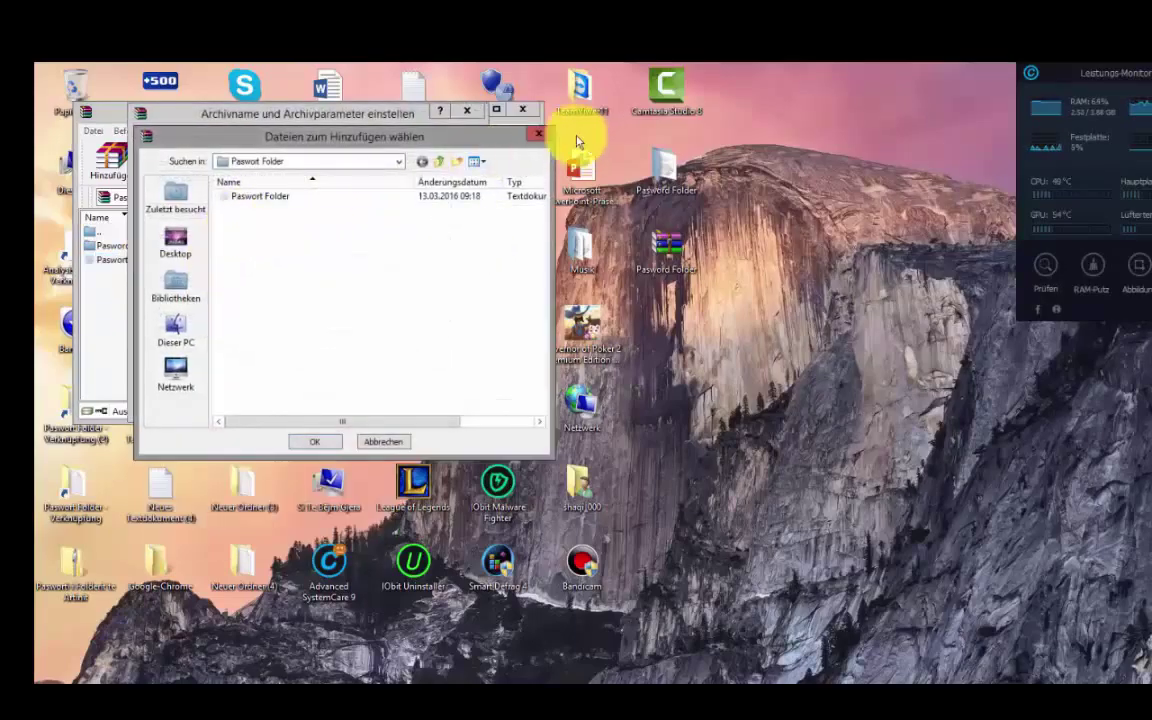
{"action": "left_click", "coordinate": [539, 140]}
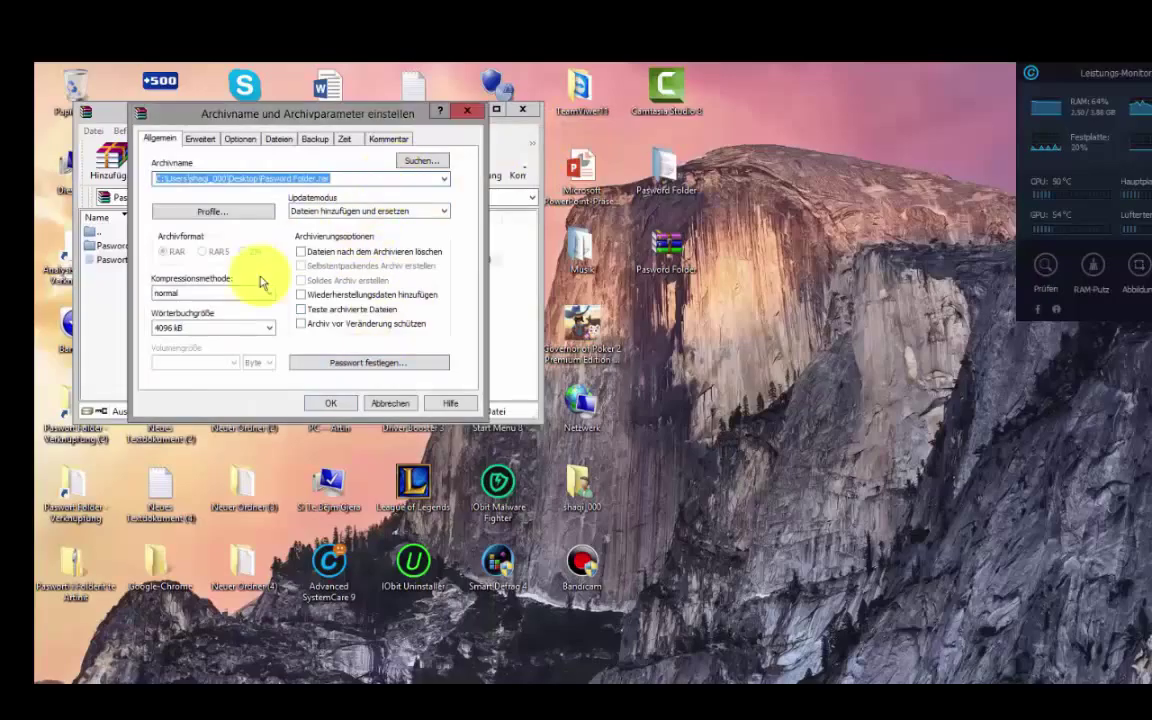
{"action": "left_click", "coordinate": [203, 142]}
{"action": "left_click", "coordinate": [236, 142]}
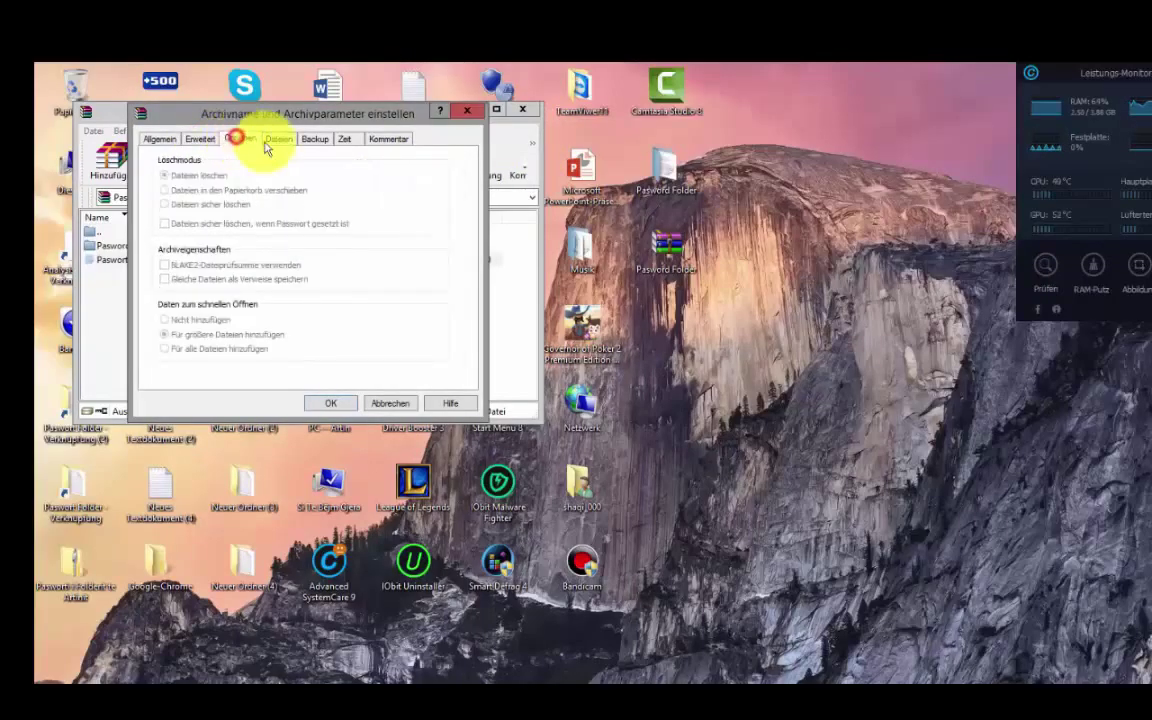
{"action": "left_click", "coordinate": [280, 140]}
{"action": "left_click", "coordinate": [415, 177]}
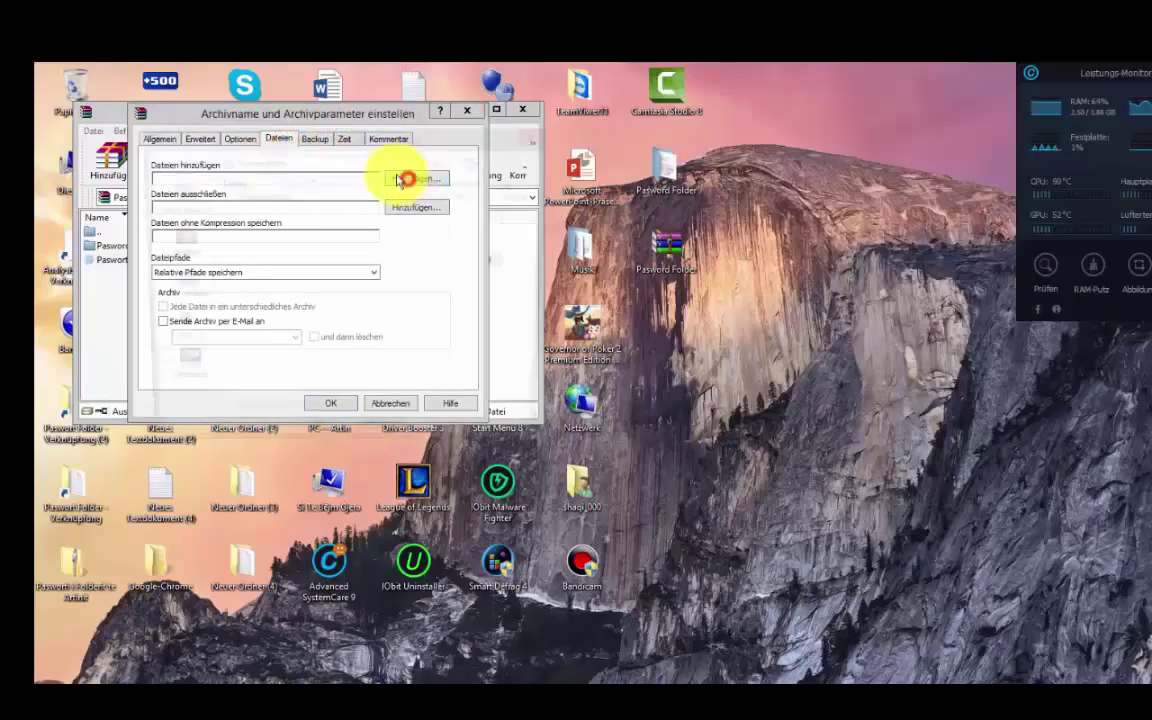
{"action": "double_click", "coordinate": [339, 197]}
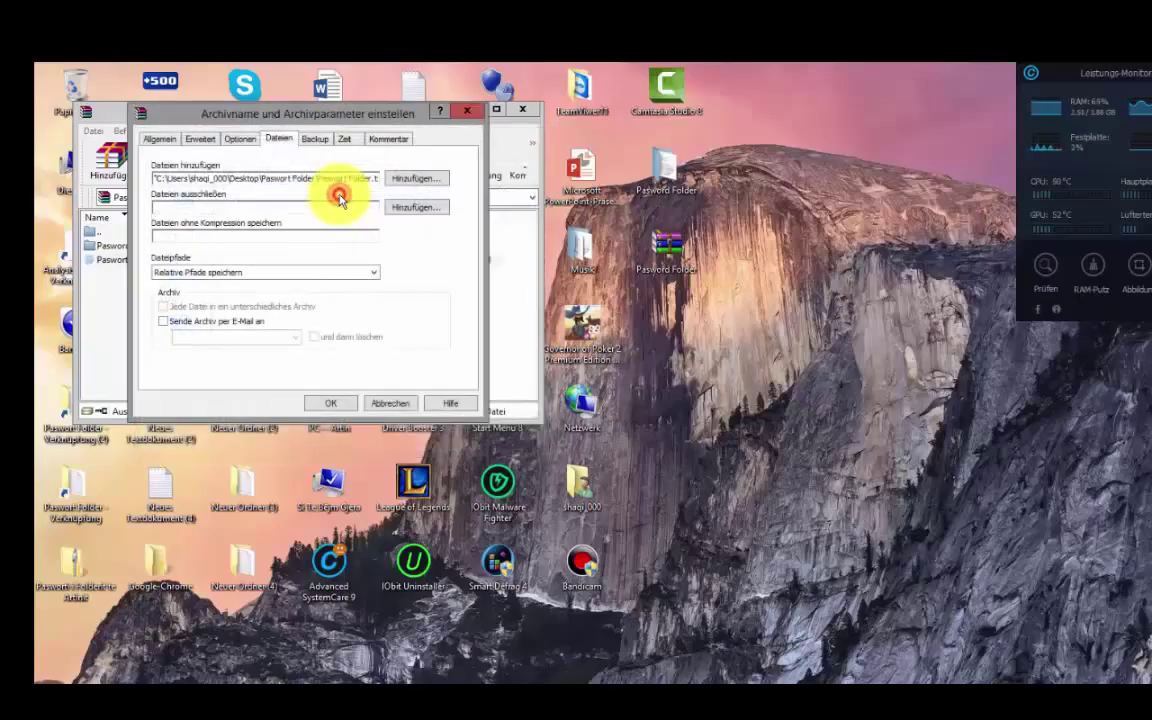
{"action": "left_click", "coordinate": [335, 404]}
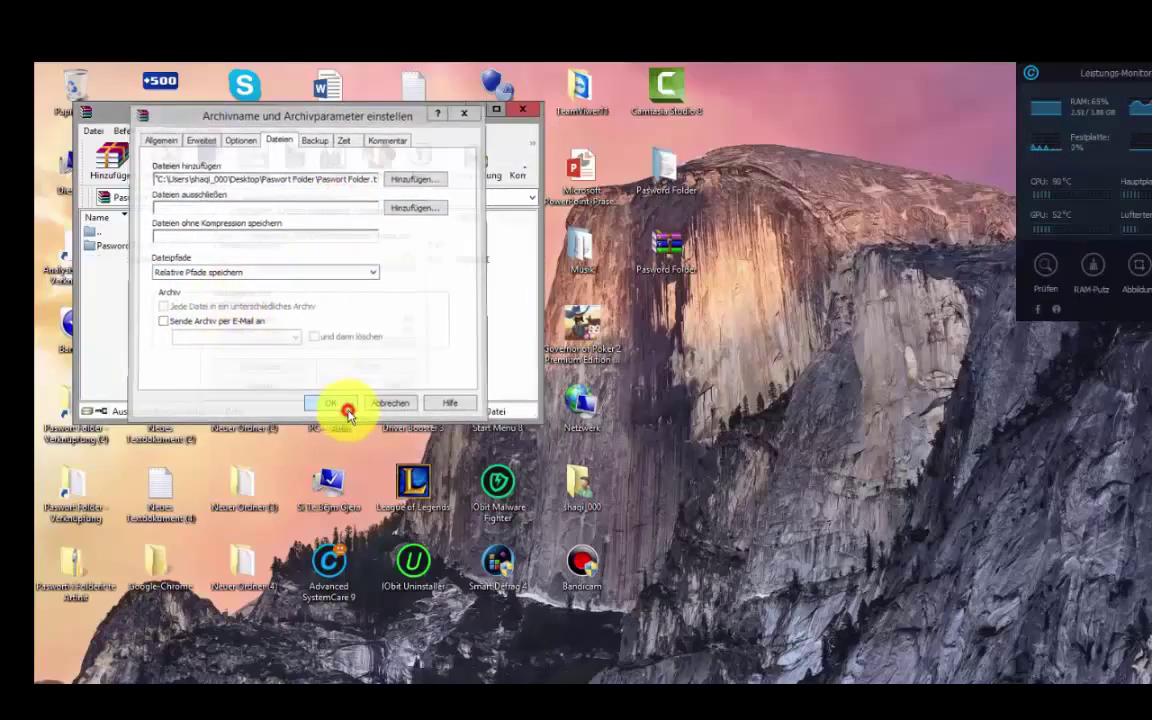
Try to update the archive with a saved compression profile without choosing any files, and dismiss the warning
{"action": "left_click", "coordinate": [110, 160]}
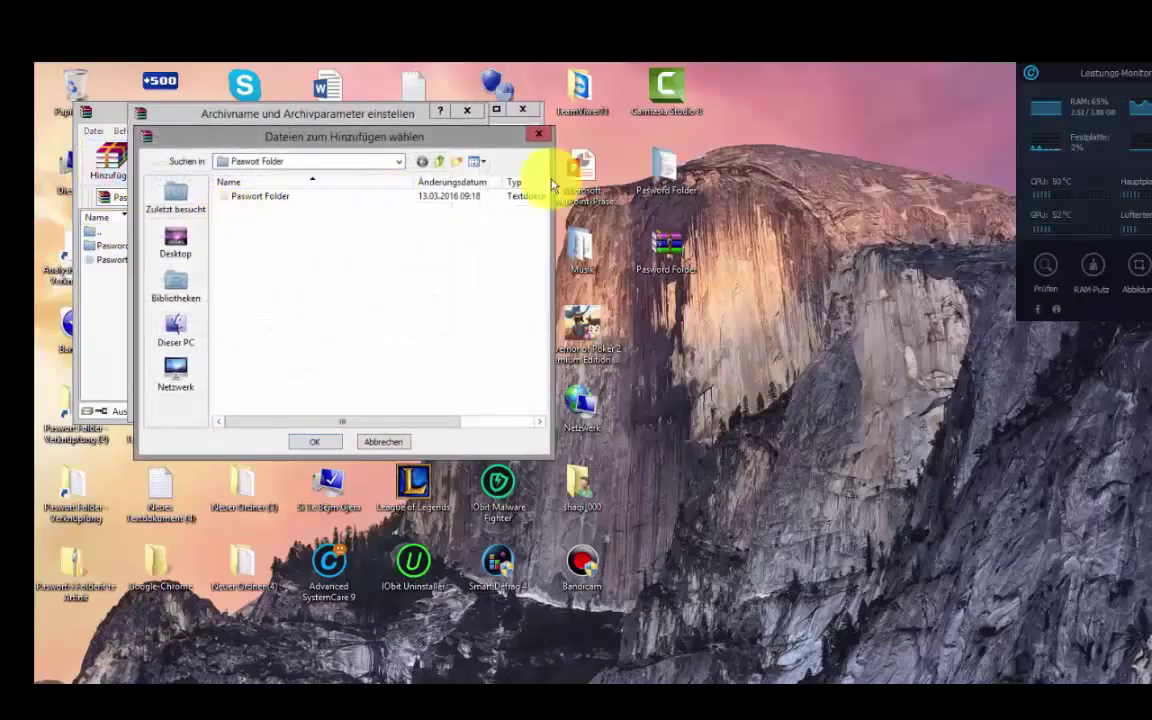
{"action": "left_click", "coordinate": [316, 444]}
{"action": "left_click", "coordinate": [213, 215]}
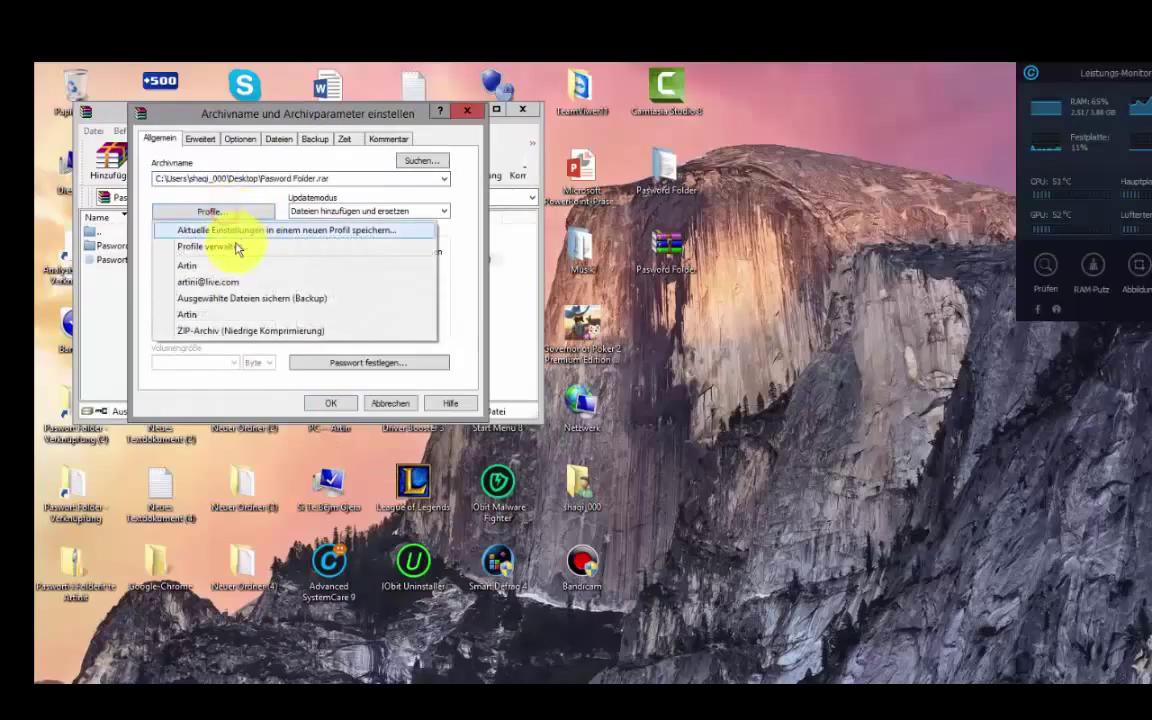
{"action": "left_click", "coordinate": [221, 270]}
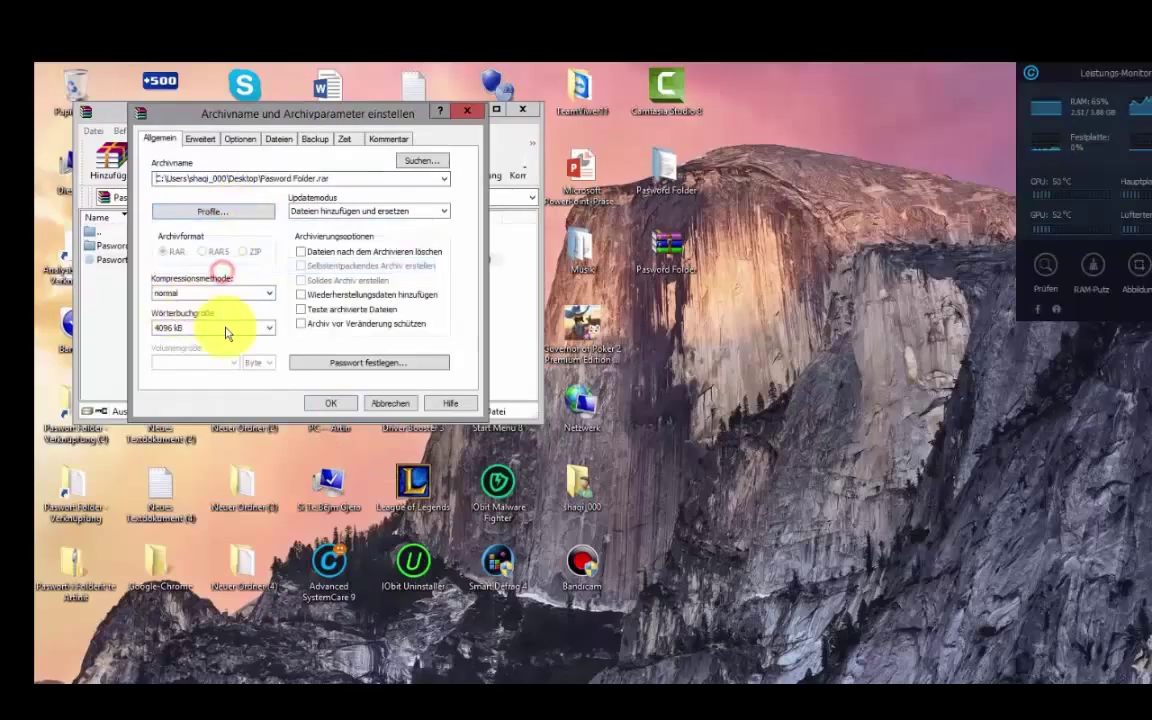
{"action": "left_click", "coordinate": [333, 405]}
{"action": "left_click", "coordinate": [716, 434]}
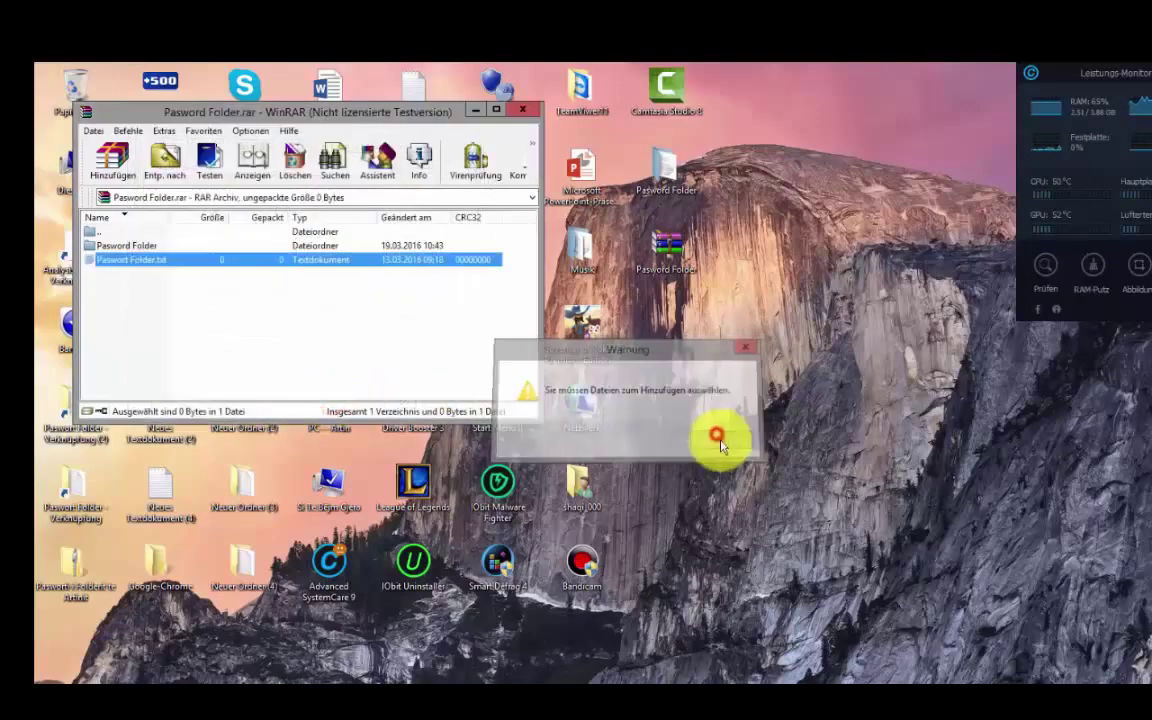
Close the Pasword Folder archive and the System und Sicherheit window
{"action": "left_click", "coordinate": [518, 117]}
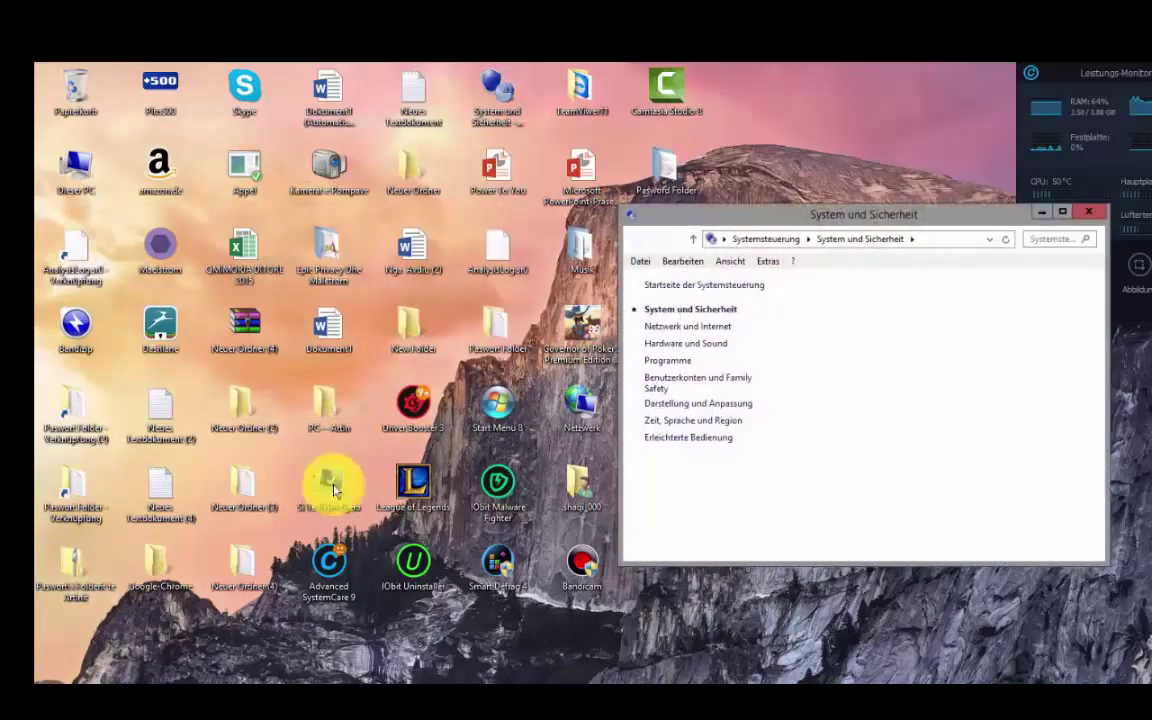
{"action": "left_click", "coordinate": [1087, 213]}
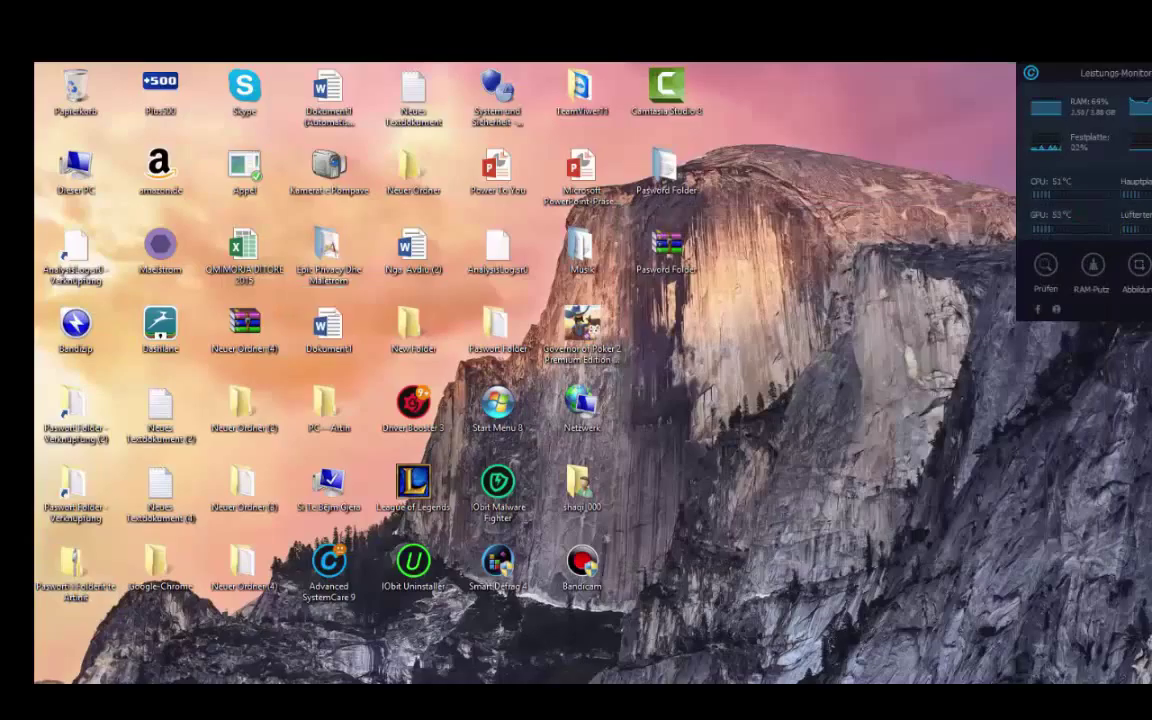
Start the Screenshot tool and capture the full 1600 x 900 desktop
{"action": "key", "text": "super"}
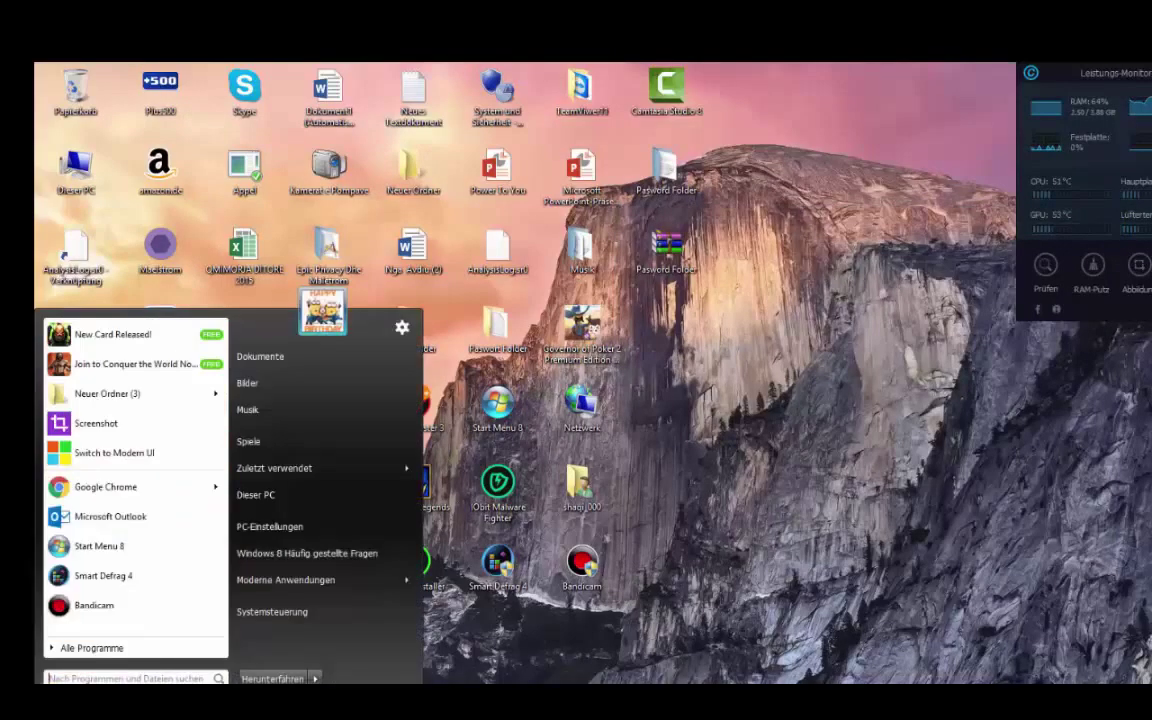
{"action": "left_click", "coordinate": [88, 422]}
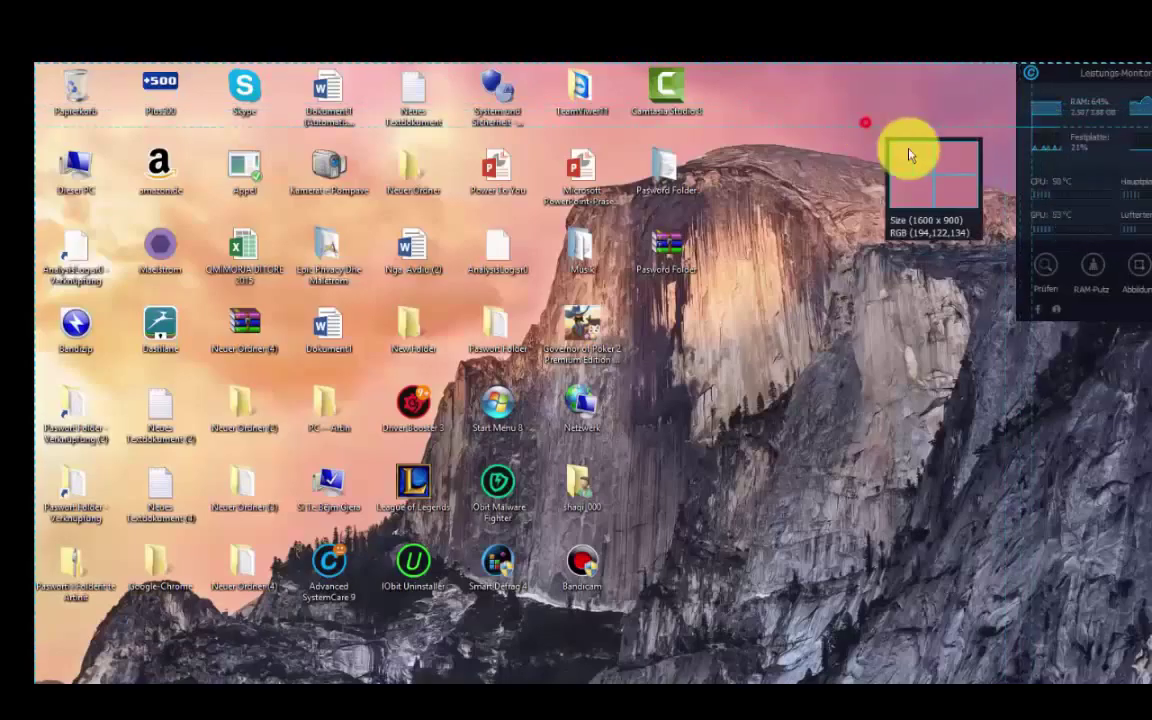
{"action": "left_click", "coordinate": [866, 122]}
Place a red text note on the captured desktop reading "Faliminderit Per Shikime Te Videos"
{"action": "left_click", "coordinate": [998, 88]}
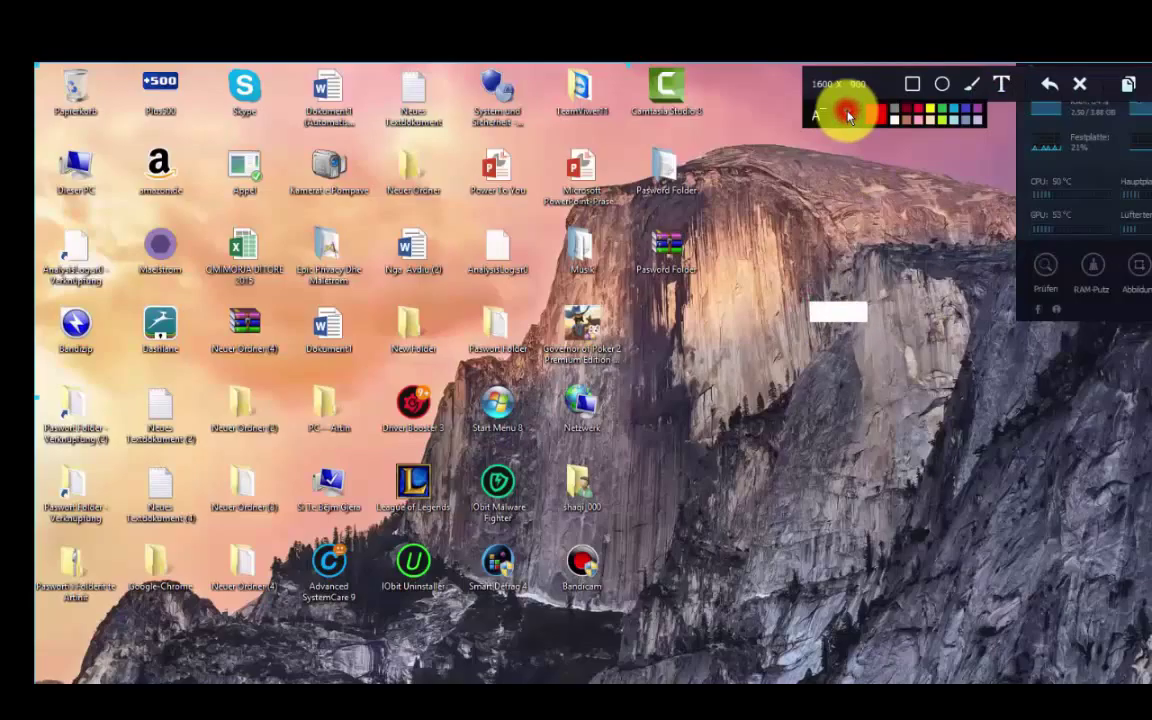
{"action": "left_click", "coordinate": [836, 305]}
{"action": "left_click", "coordinate": [825, 309]}
{"action": "left_click", "coordinate": [922, 333]}
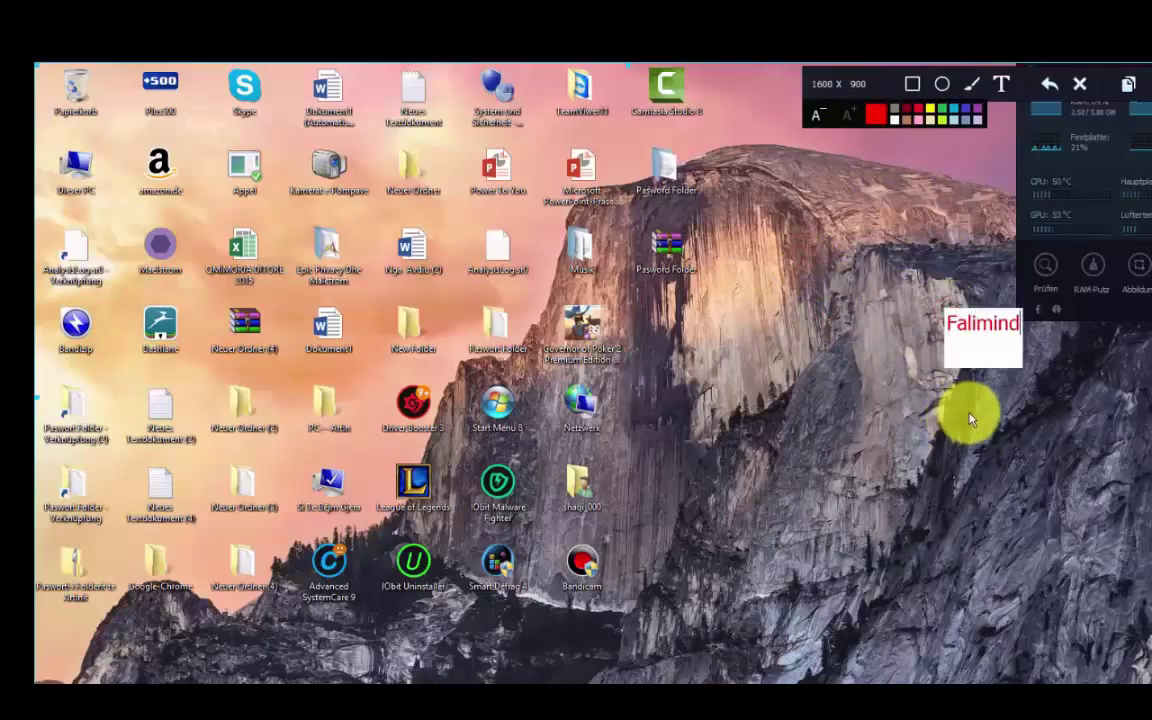
{"action": "type", "text": "Shiki"}
{"action": "type", "text": "me Te"}
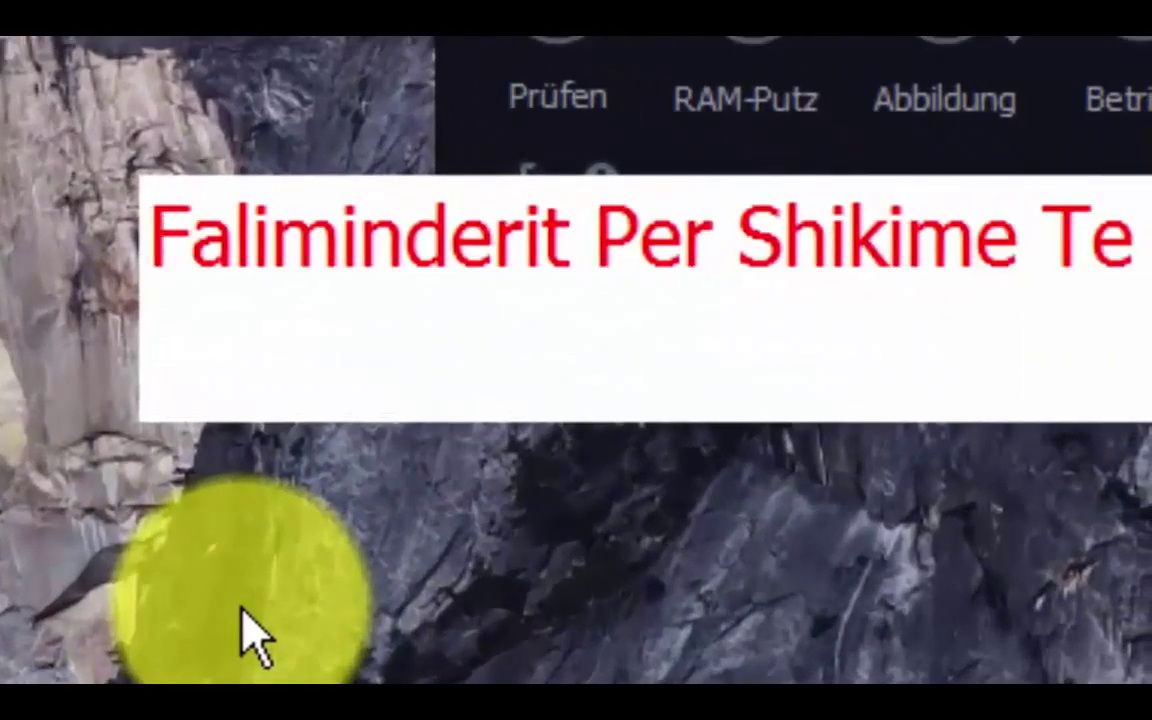
{"action": "type", "text": " Videps"}
{"action": "key", "text": "BackSpace"}
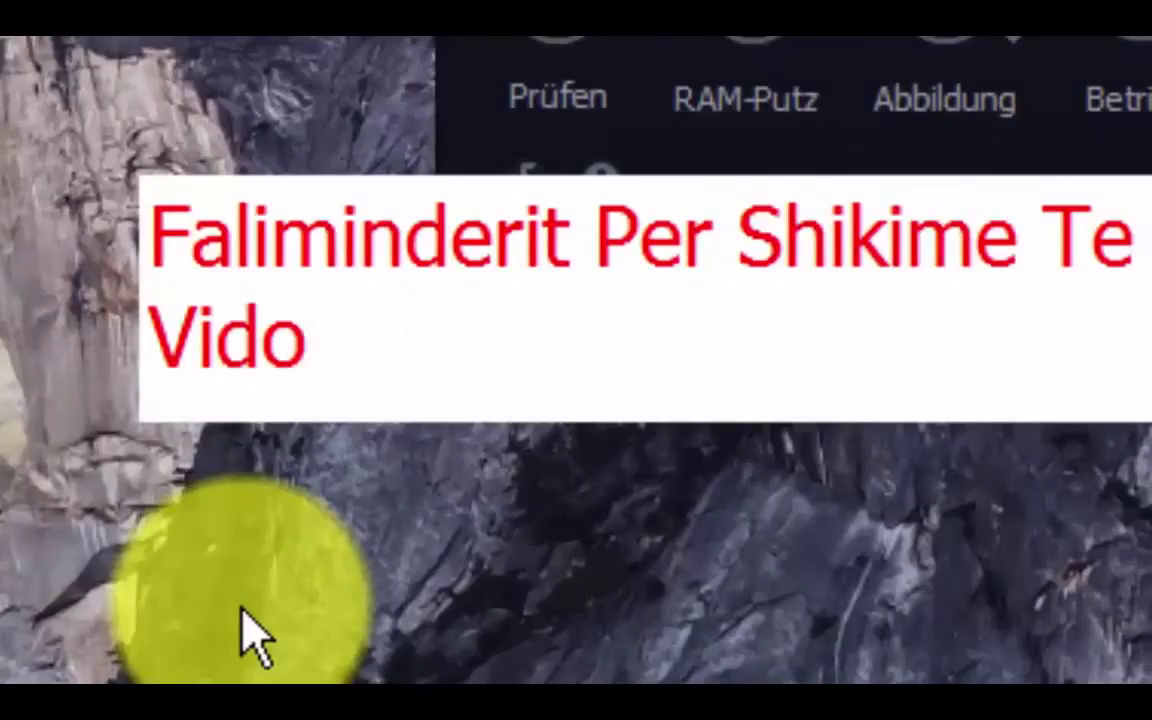
{"action": "type", "text": "eos"}
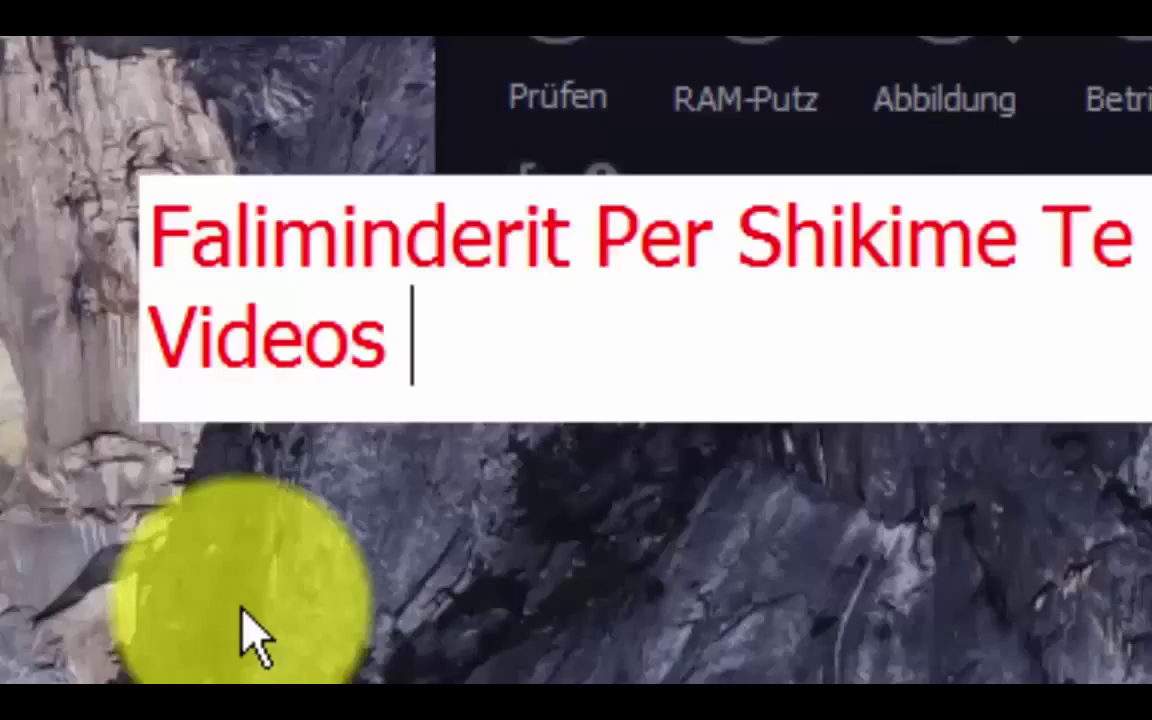